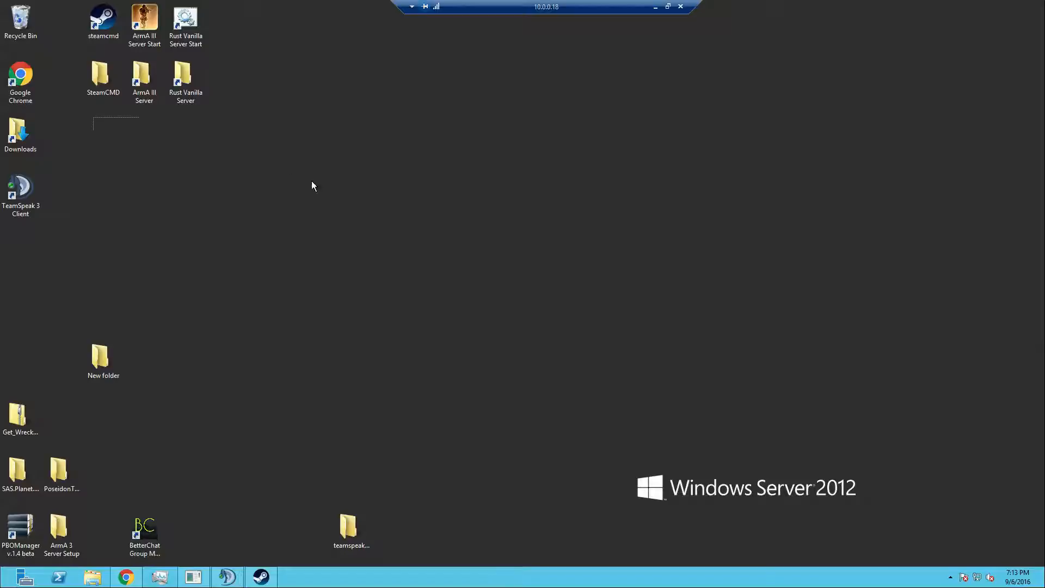
- Look over the SteamCMD wiki page in the browser, then minimize the browser
{"action": "left_click_drag", "start_coordinate": [492, 286], "coordinate": [423, 283]}
{"action": "left_click", "coordinate": [133, 580]}
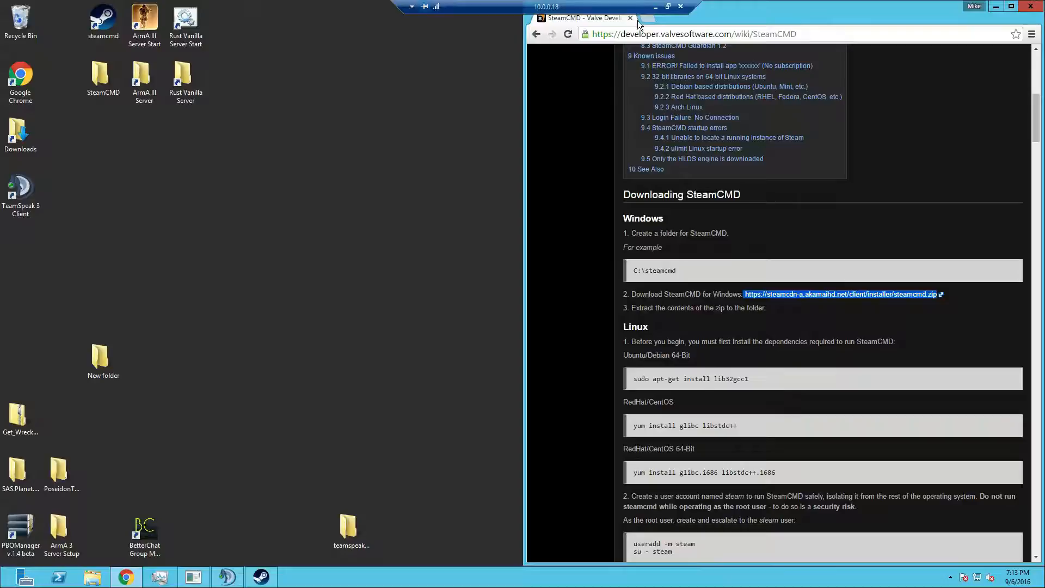
{"action": "scroll", "coordinate": [571, 224], "scroll_direction": "up", "scroll_amount": 5}
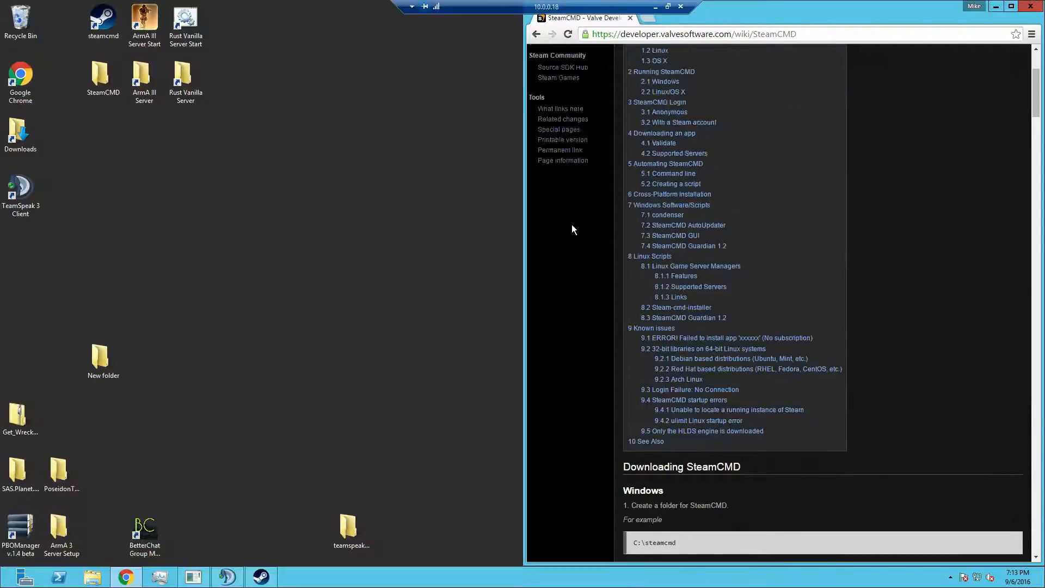
{"action": "scroll", "coordinate": [572, 221], "scroll_direction": "down", "scroll_amount": 5}
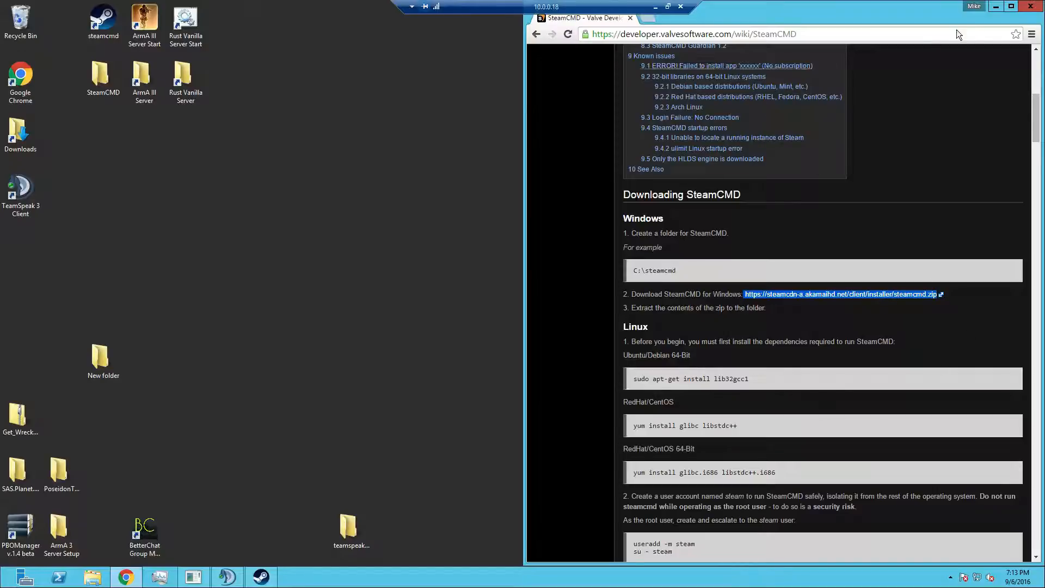
{"action": "left_click", "coordinate": [996, 6]}
- Launch SteamCMD from its desktop shortcut and move its console window to the right
{"action": "double_click", "coordinate": [103, 20]}
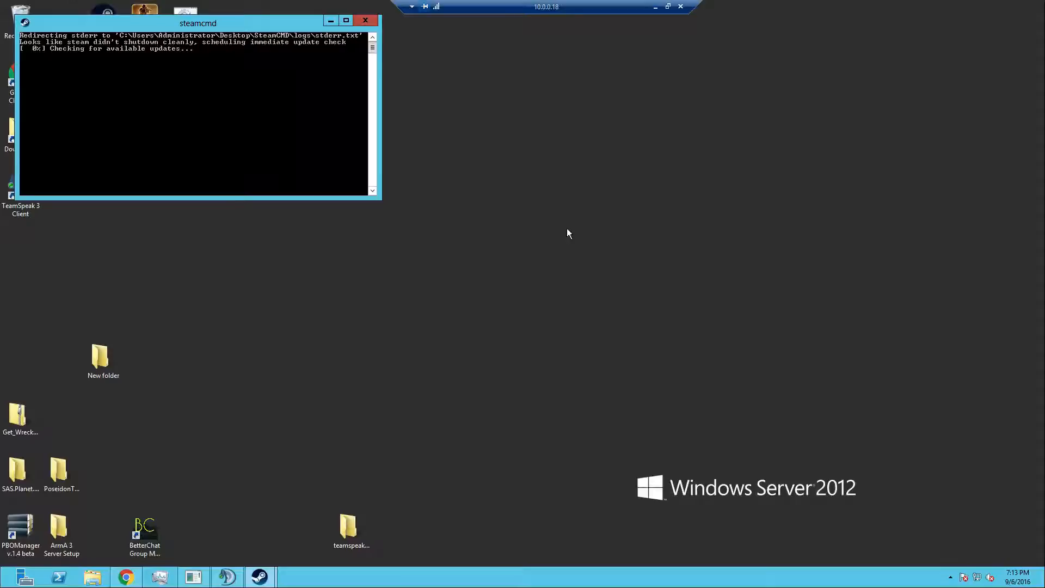
{"action": "left_click_drag", "start_coordinate": [172, 18], "coordinate": [698, 93]}
{"action": "left_click", "coordinate": [102, 72]}
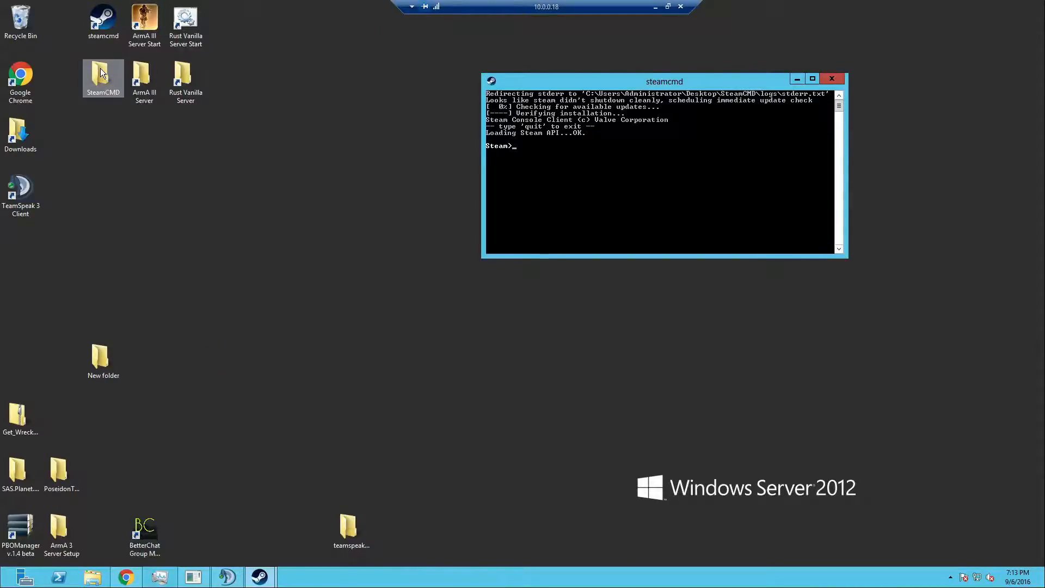
{"action": "double_click", "coordinate": [104, 74]}
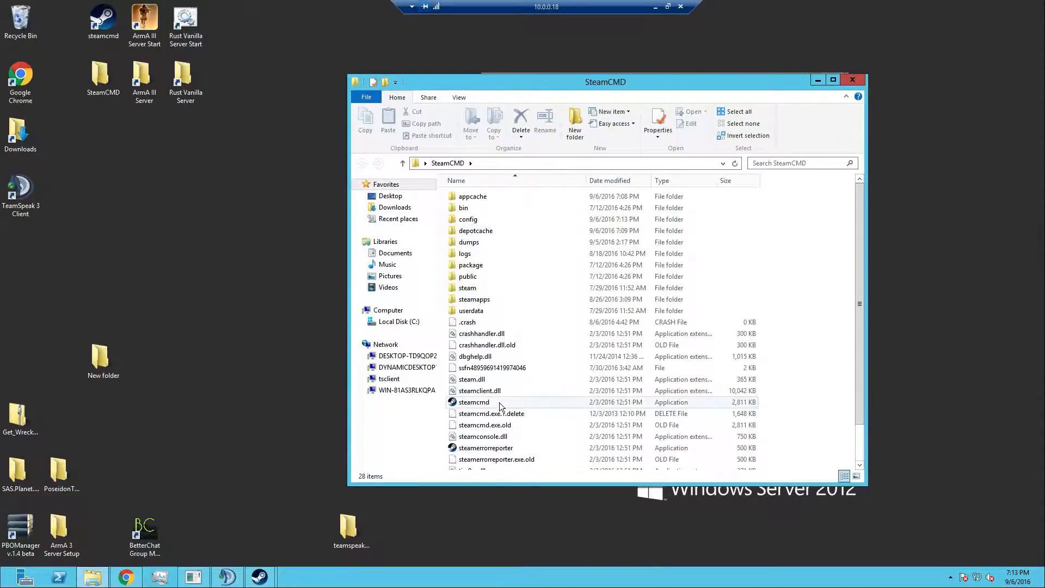
{"action": "left_click", "coordinate": [852, 80]}
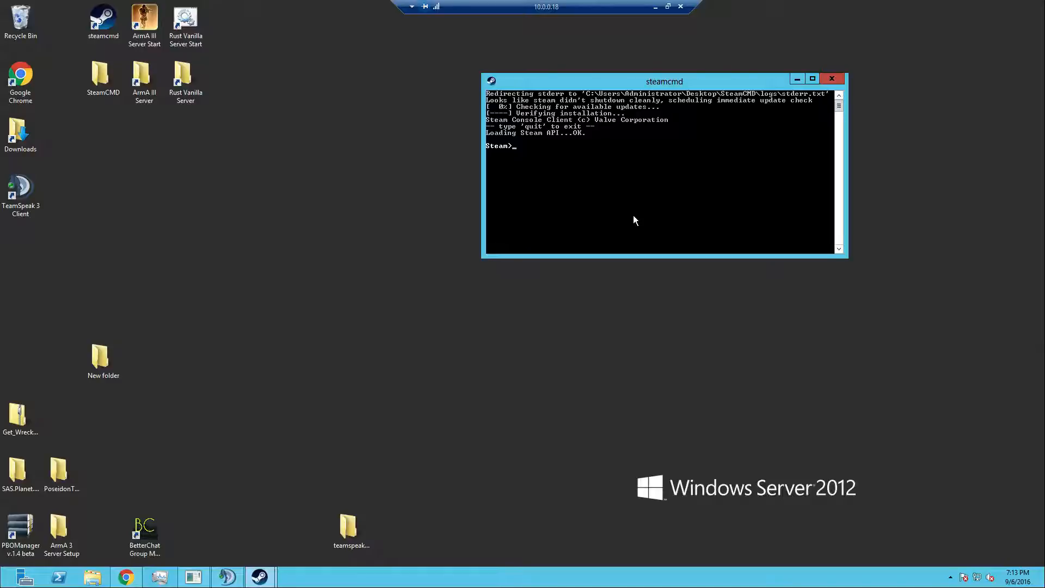
- Log in at the Steam> prompt with the Steam account username, then switch to the local Steam client
{"action": "type", "text": "logi"}
{"action": "type", "text": "n thefunman67"}
{"action": "key", "text": "Return"}
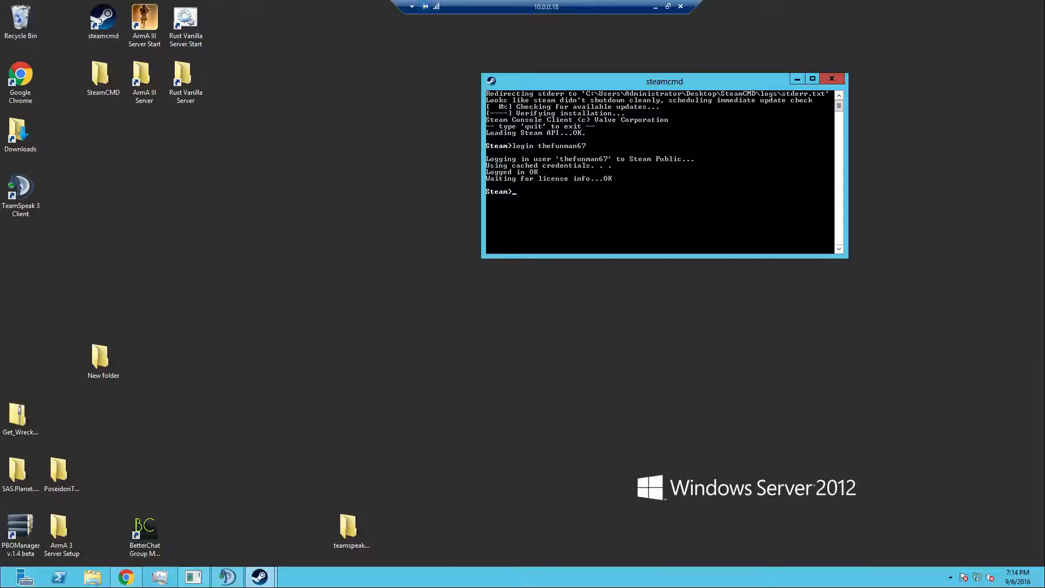
{"action": "key", "text": "alt+Tab"}
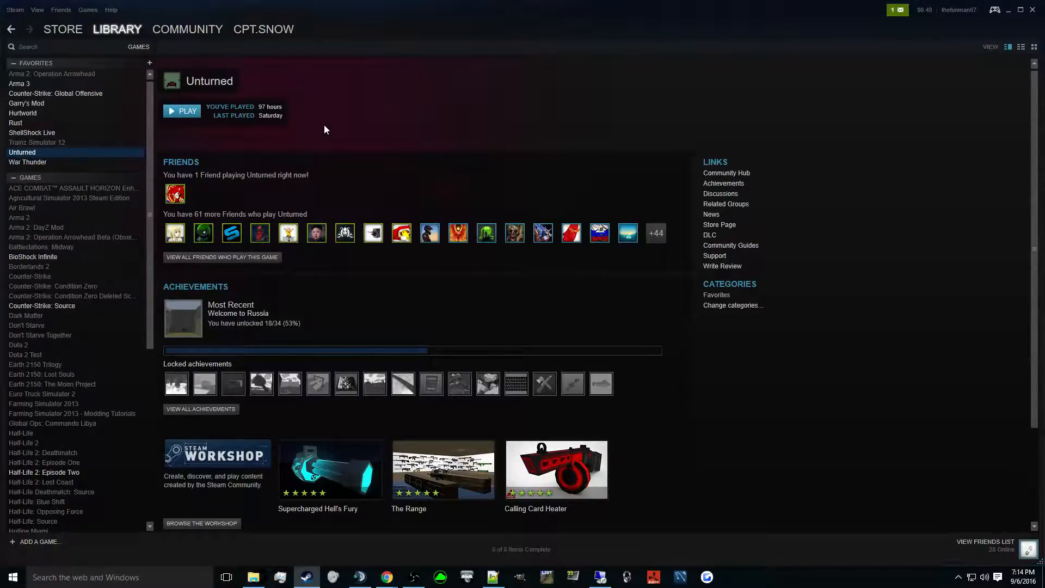
- Minimize the Steam client to get back to the server's SteamCMD console
{"action": "left_click", "coordinate": [1008, 11]}
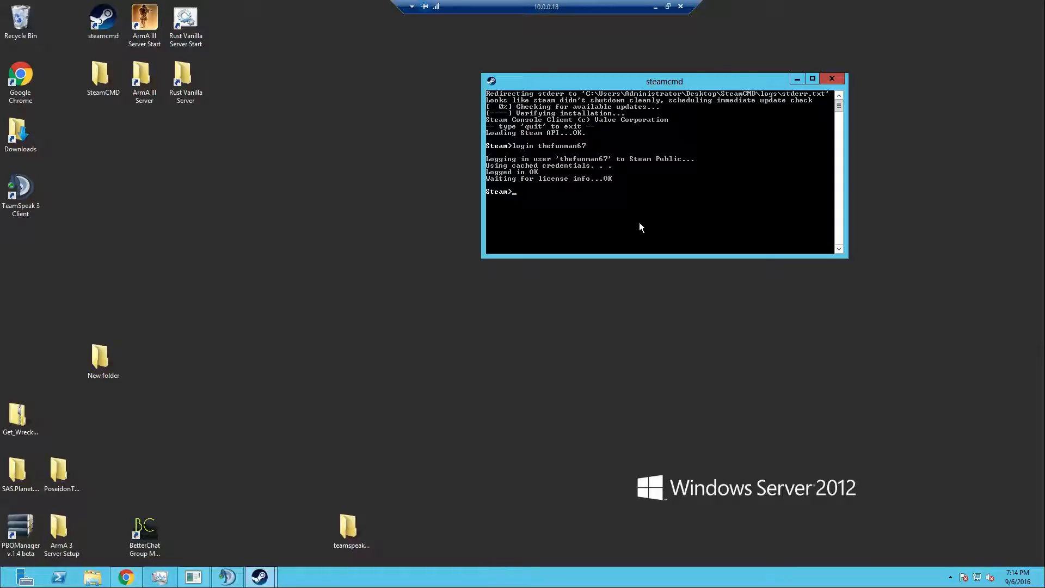
- Run app_update 304930, which reports up to date, then remove it with app_uninstall 304930
{"action": "type", "text": "app_update 304930"}
{"action": "key", "text": "Return"}
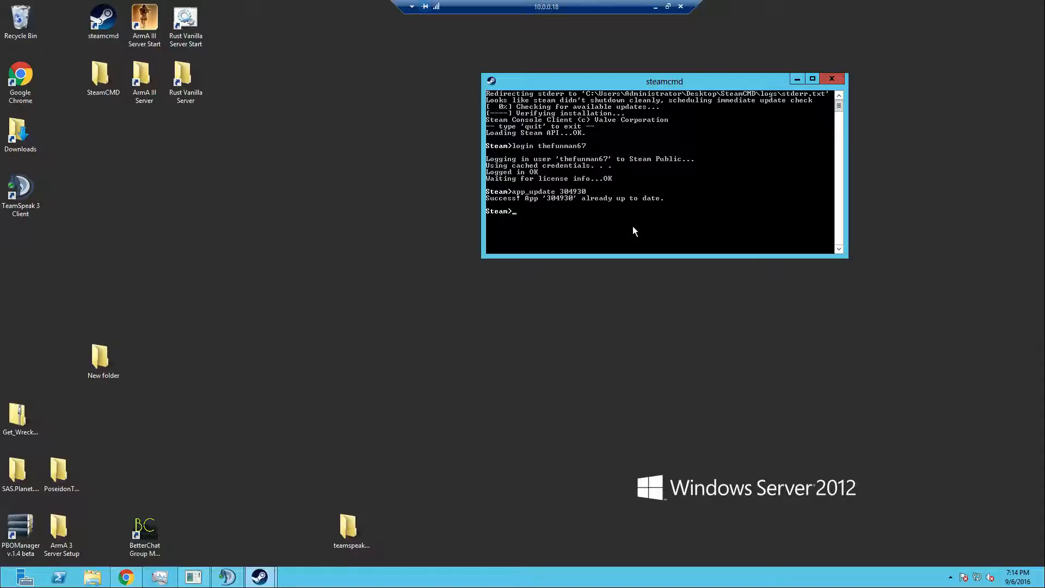
{"action": "type", "text": "Uni"}
{"action": "key", "text": "BackSpace"}
{"action": "key", "text": "BackSpace"}
{"action": "key", "text": "BackSpace"}
{"action": "type", "text": "uninstall"}
{"action": "key", "text": "BackSpace"}
{"action": "key", "text": "BackSpace"}
{"action": "key", "text": "BackSpace"}
{"action": "key", "text": "BackSpace"}
{"action": "key", "text": "BackSpace"}
{"action": "key", "text": "BackSpace"}
{"action": "key", "text": "BackSpace"}
{"action": "key", "text": "BackSpace"}
{"action": "key", "text": "BackSpace"}
{"action": "type", "text": "app_uninstall 304930"}
{"action": "key", "text": "Return"}
{"action": "type", "text": "app"}
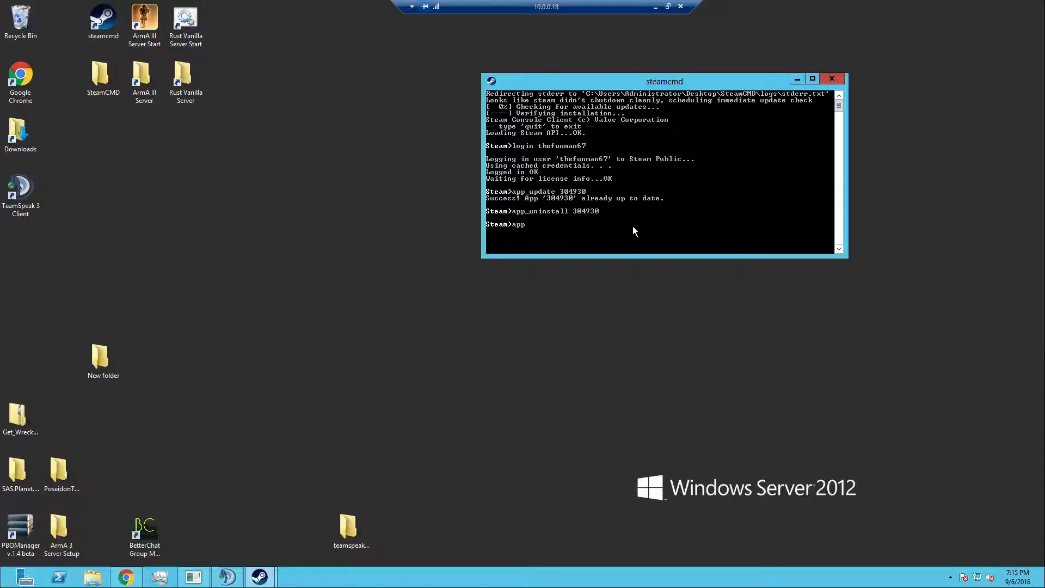
{"action": "type", "text": "_update 304930"}
- Reinstall app 304930 until it reports fully installed, then quit SteamCMD
{"action": "key", "text": "Return"}
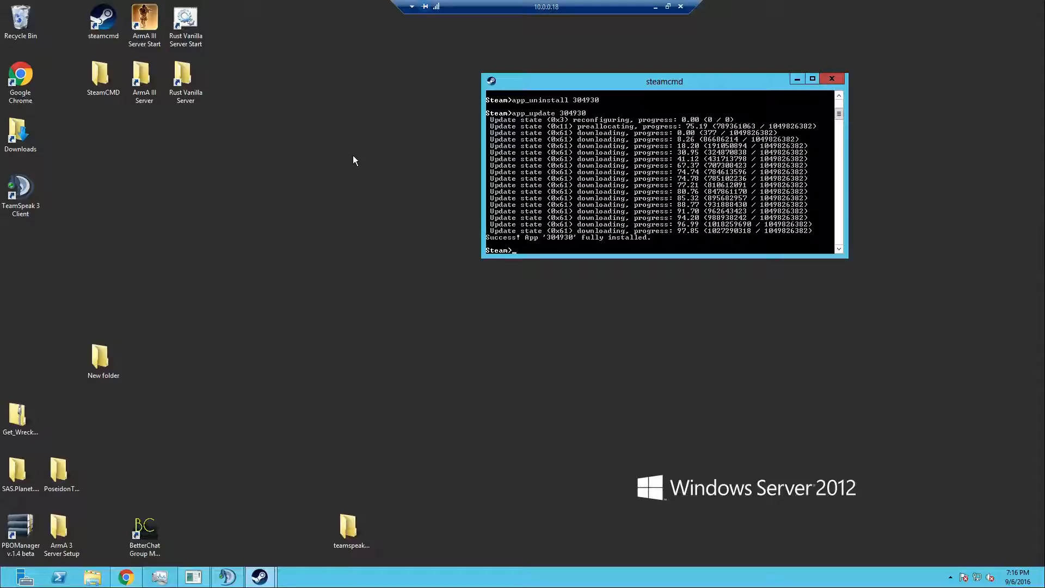
{"action": "type", "text": "quit"}
{"action": "key", "text": "Return"}
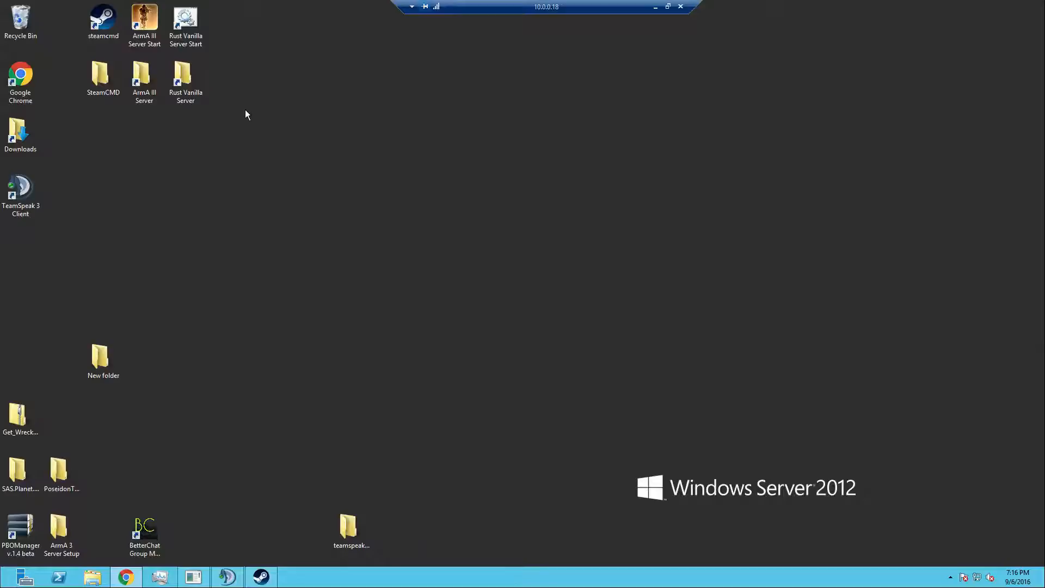
- Send a desktop shortcut of Unturned.exe from SteamCMD\steamapps\common\Unturned
{"action": "left_click", "coordinate": [90, 93]}
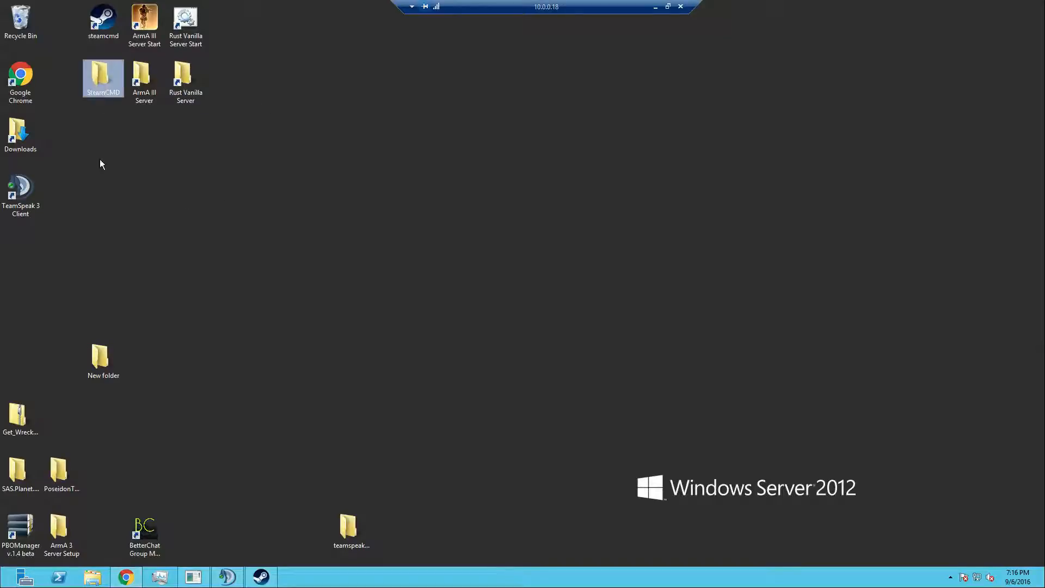
{"action": "double_click", "coordinate": [102, 81]}
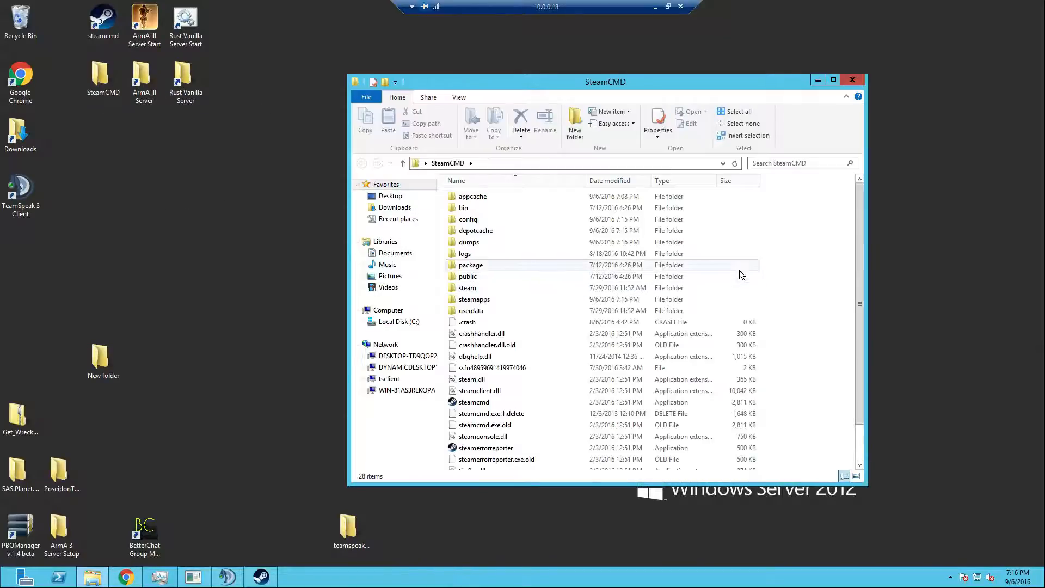
{"action": "double_click", "coordinate": [527, 298]}
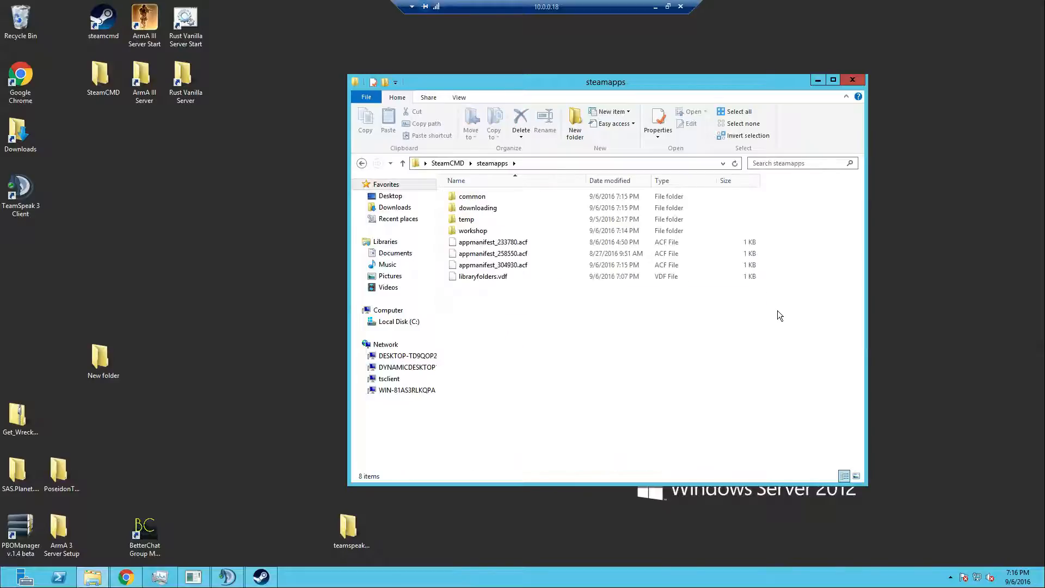
{"action": "double_click", "coordinate": [500, 195]}
{"action": "double_click", "coordinate": [501, 231]}
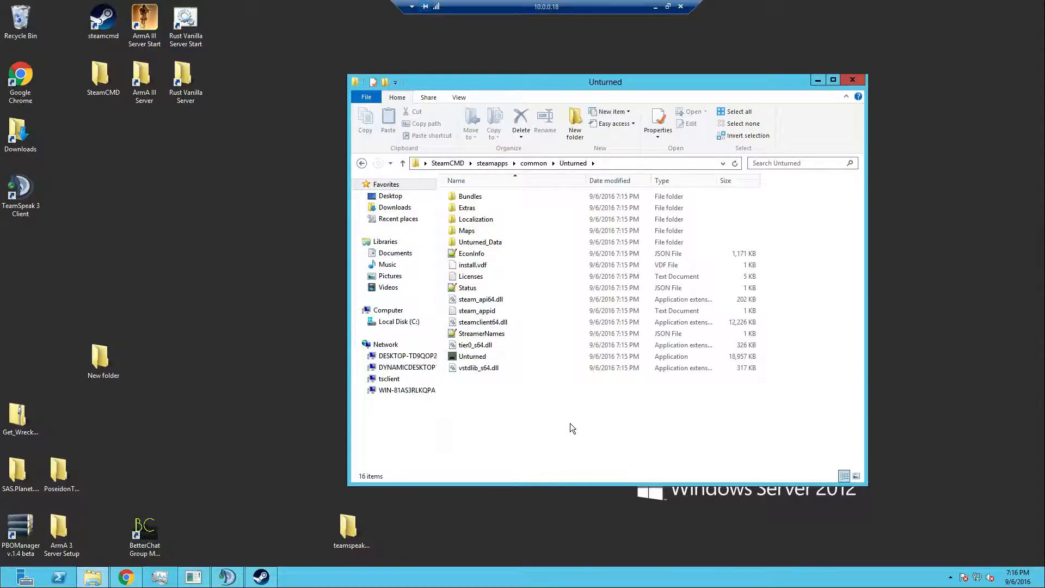
{"action": "right_click", "coordinate": [486, 356]}
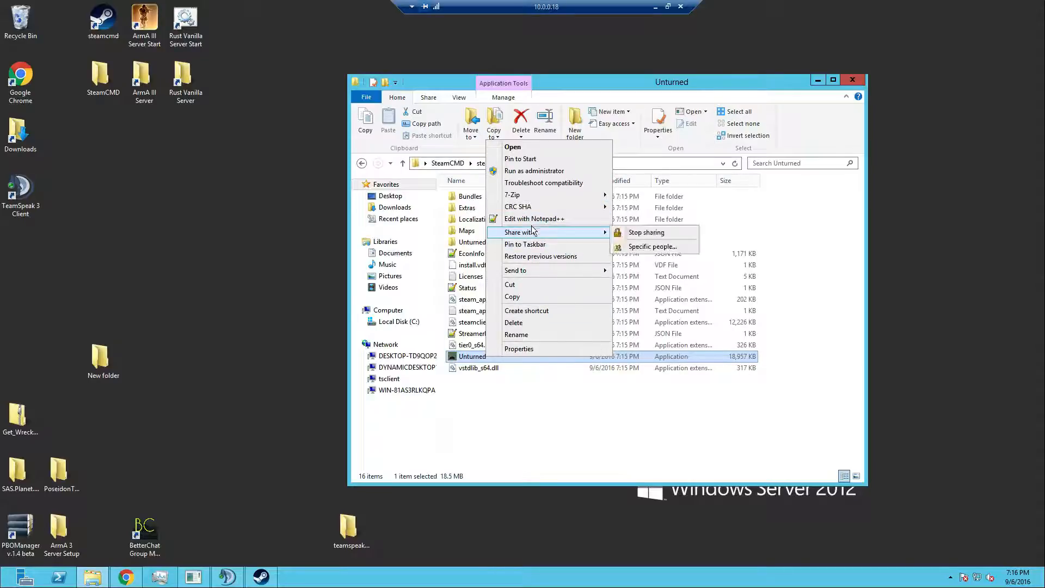
{"action": "mouse_move", "coordinate": [531, 269]}
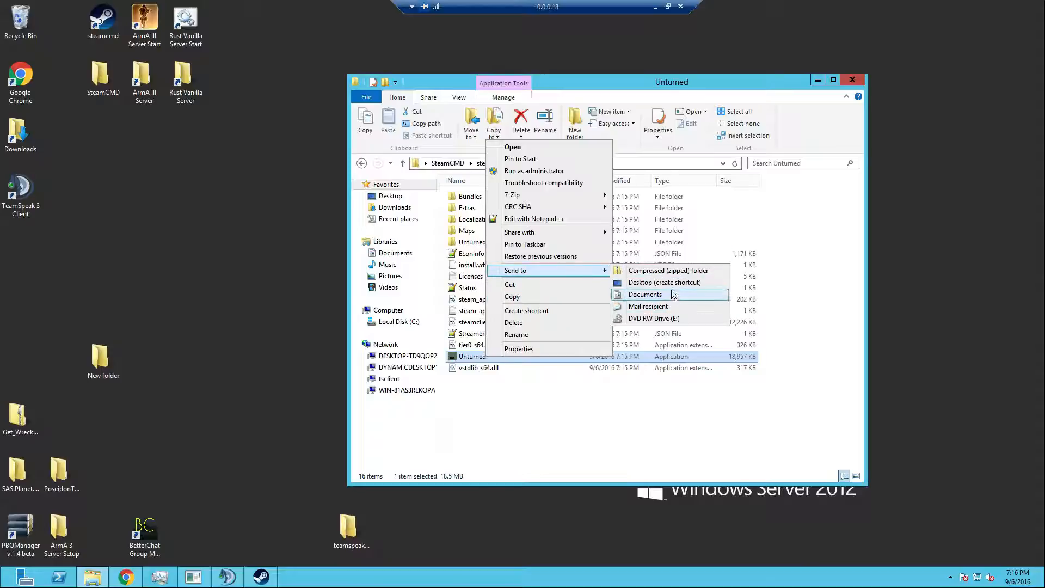
{"action": "left_click", "coordinate": [675, 282]}
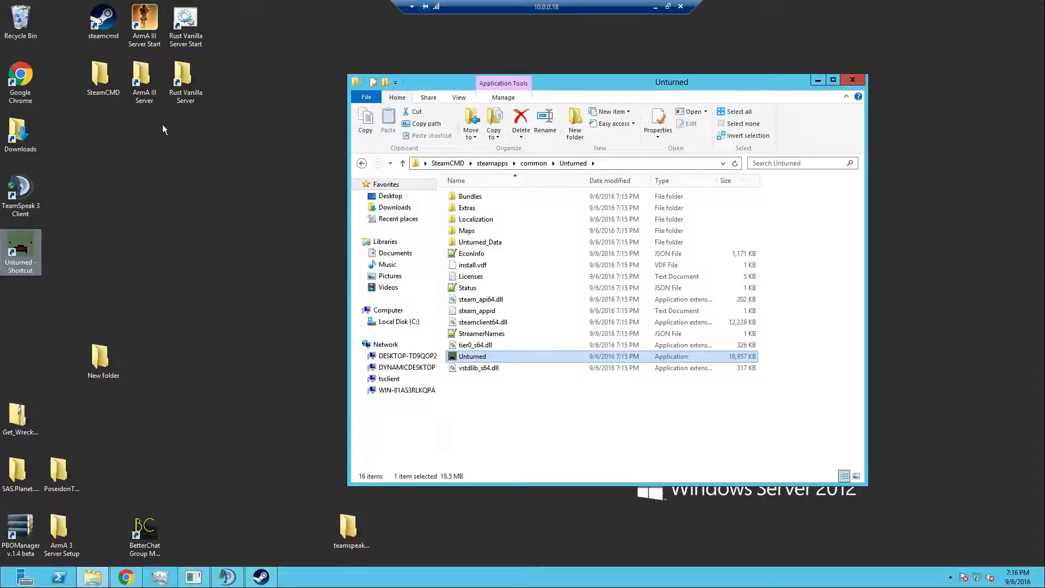
- Move the new shortcut to the top icon row and rename it 'Unturned Vanilla Server'
{"action": "left_click", "coordinate": [217, 183]}
{"action": "left_click", "coordinate": [30, 252]}
{"action": "left_click_drag", "start_coordinate": [30, 252], "coordinate": [220, 41]}
{"action": "right_click", "coordinate": [220, 41]}
{"action": "left_click", "coordinate": [249, 235]}
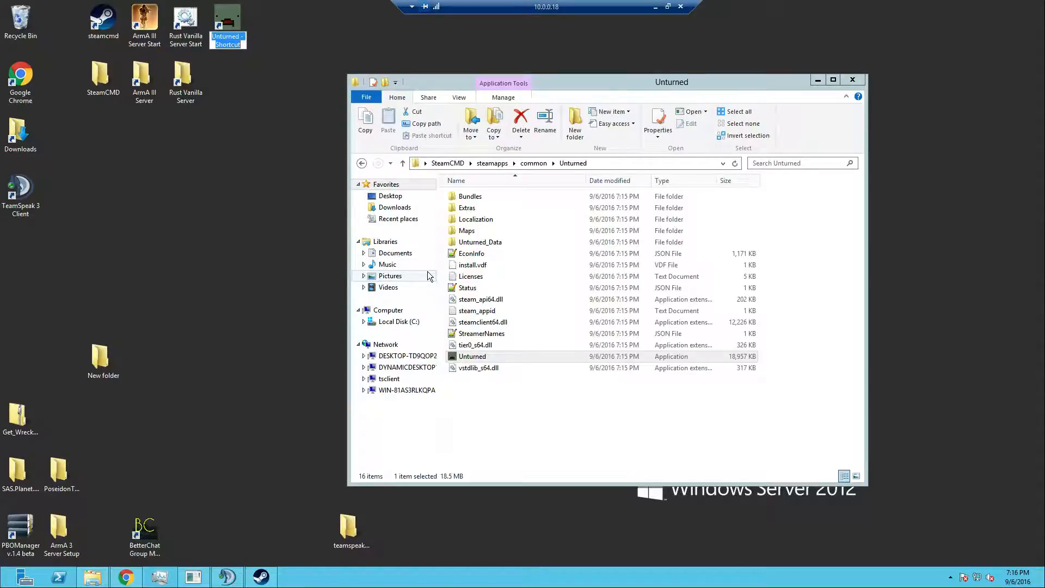
{"action": "key", "text": "End"}
{"action": "key", "text": "BackSpace"}
{"action": "key", "text": "BackSpace"}
{"action": "key", "text": "BackSpace"}
{"action": "key", "text": "BackSpace"}
{"action": "key", "text": "BackSpace"}
{"action": "key", "text": "BackSpace"}
{"action": "key", "text": "BackSpace"}
{"action": "key", "text": "BackSpace"}
{"action": "key", "text": "BackSpace"}
{"action": "key", "text": "BackSpace"}
{"action": "type", "text": "Vanilla Sere"}
{"action": "key", "text": "BackSpace"}
{"action": "key", "text": "BackSpace"}
{"action": "type", "text": "rver"}
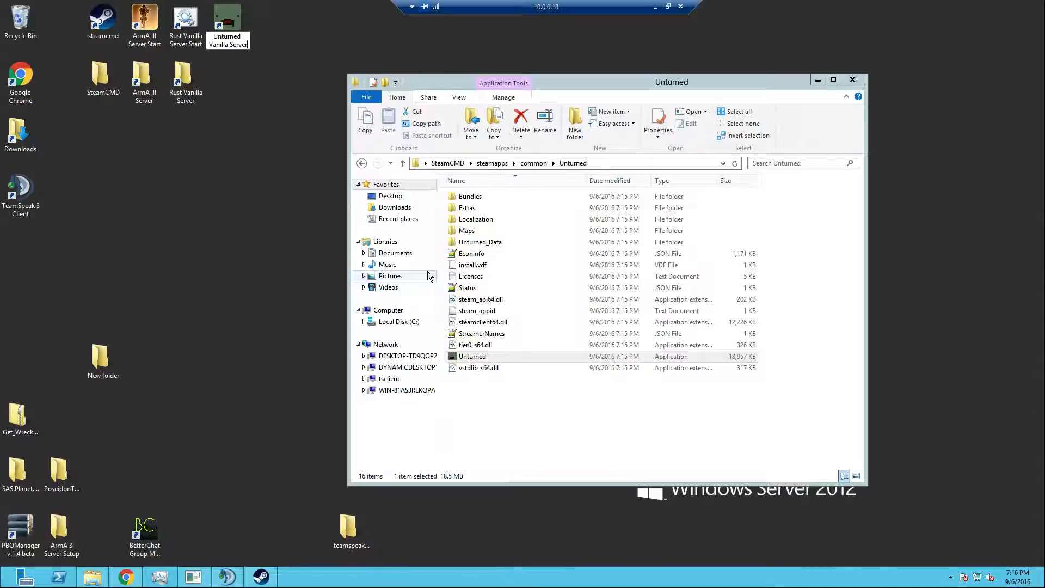
{"action": "key", "text": "Return"}
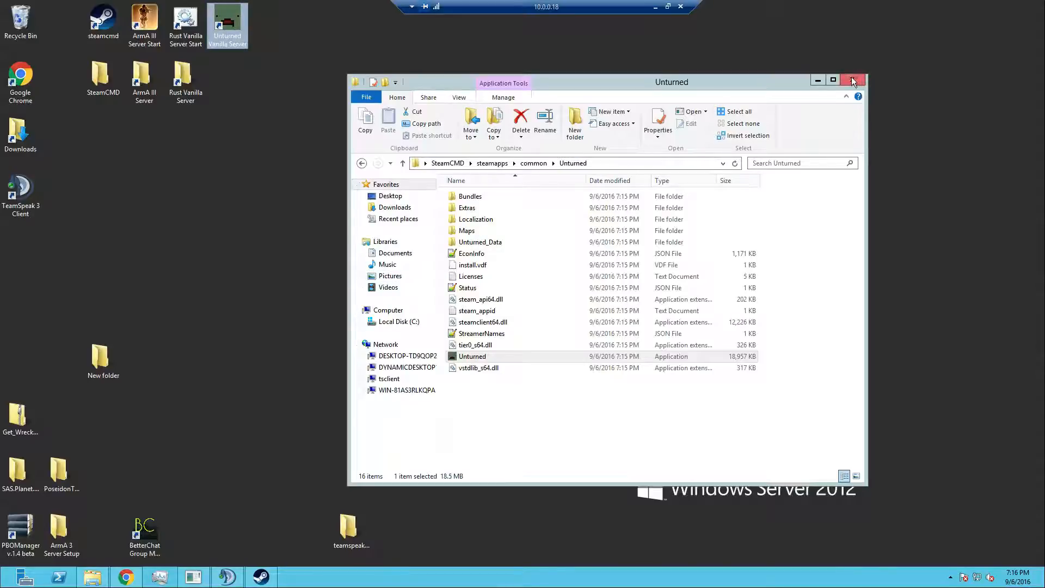
{"action": "left_click", "coordinate": [533, 163]}
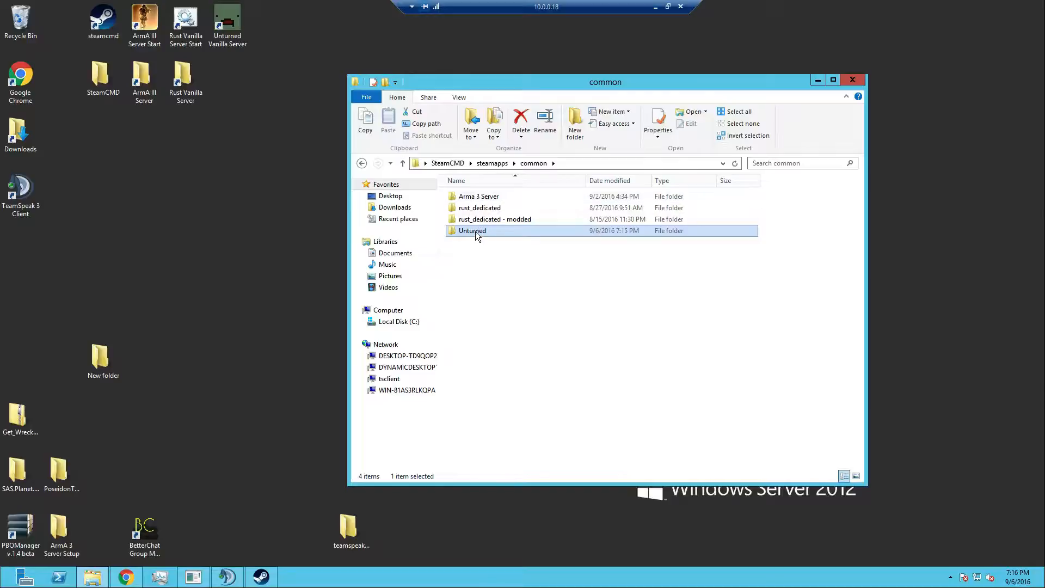
- Make a zipped copy of the Unturned folder from its context menu
{"action": "right_click", "coordinate": [475, 231]}
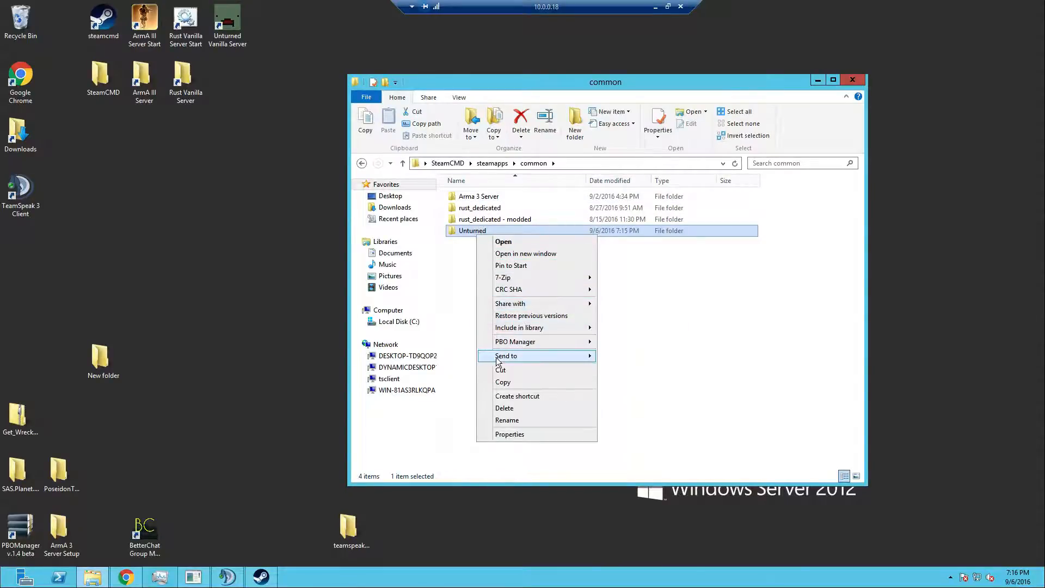
{"action": "mouse_move", "coordinate": [497, 361]}
{"action": "left_click", "coordinate": [462, 234]}
{"action": "right_click", "coordinate": [462, 233]}
{"action": "mouse_move", "coordinate": [517, 355]}
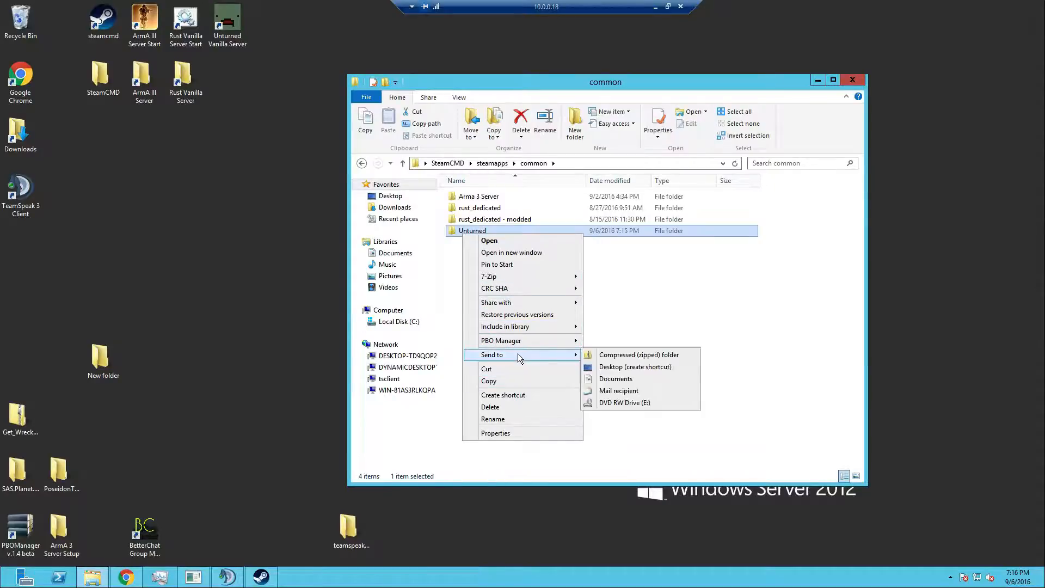
{"action": "left_click", "coordinate": [642, 355]}
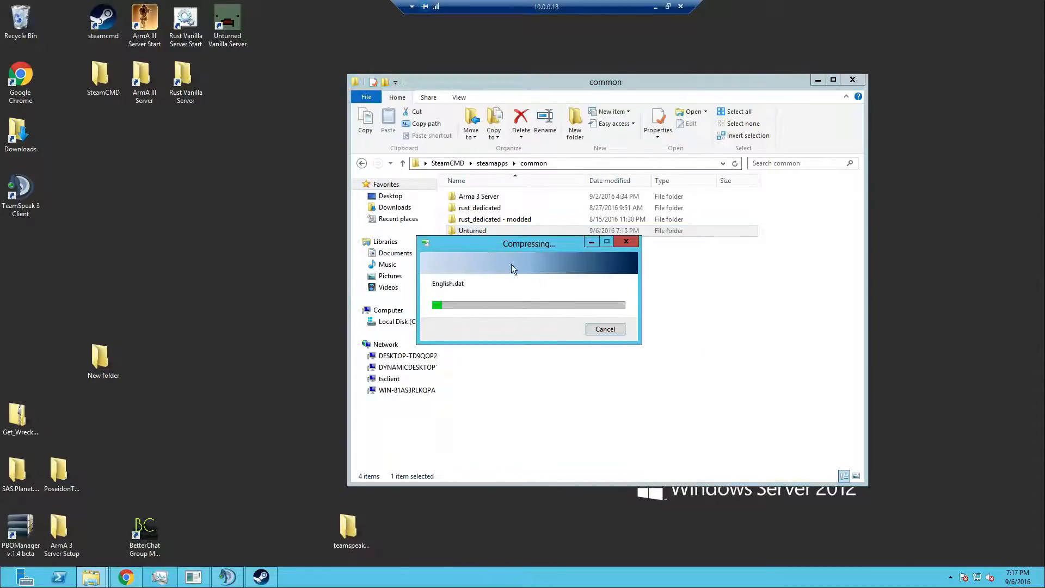
- Put an Unturned folder shortcut on the desktop beside Unturned Vanilla Server, then close Explorer
{"action": "right_click", "coordinate": [497, 228]}
{"action": "left_click", "coordinate": [472, 234]}
{"action": "right_click", "coordinate": [473, 234]}
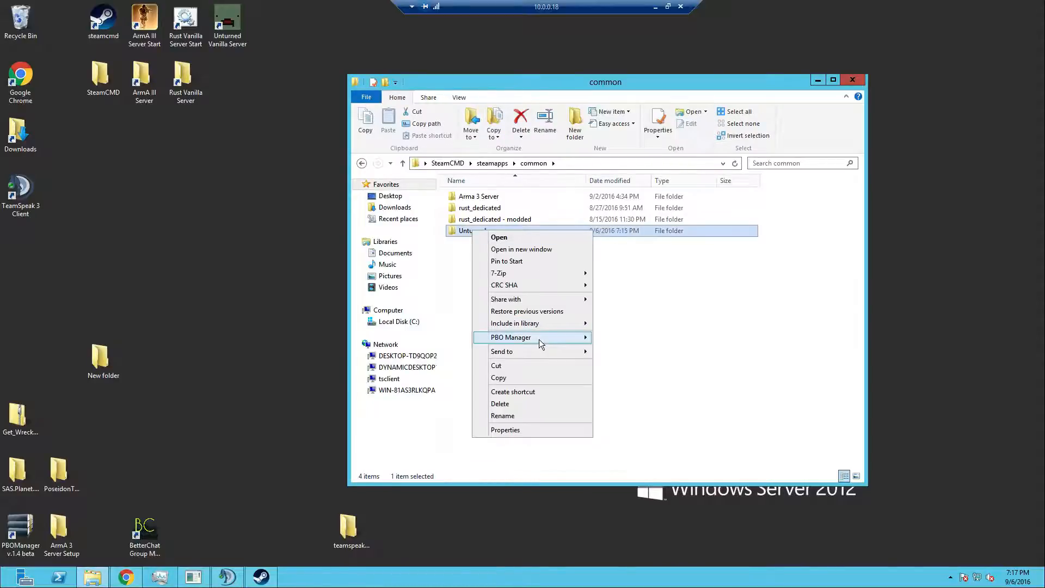
{"action": "mouse_move", "coordinate": [525, 351]}
{"action": "left_click", "coordinate": [636, 363]}
{"action": "left_click_drag", "start_coordinate": [20, 250], "coordinate": [226, 82]}
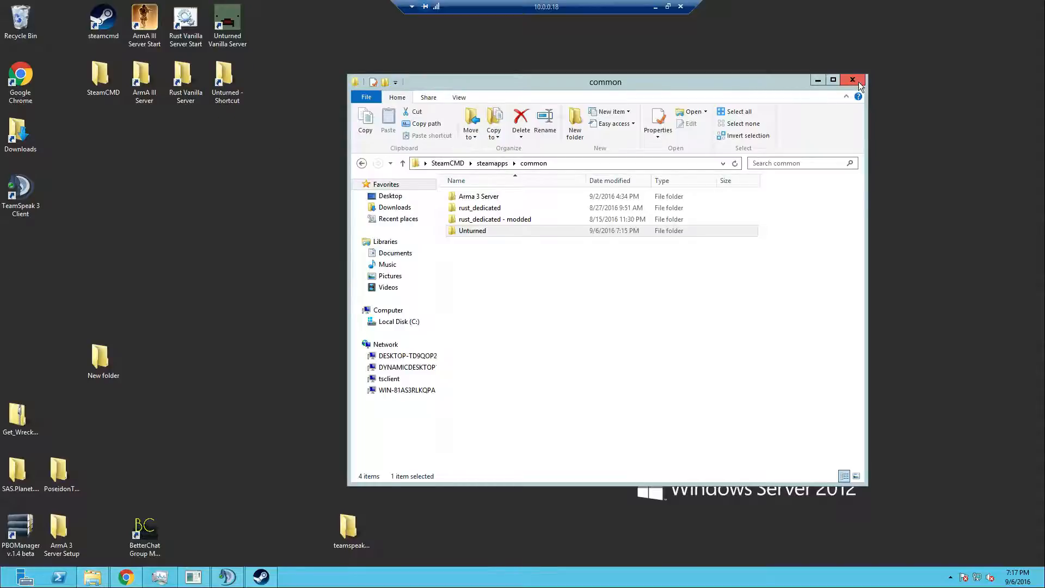
{"action": "left_click", "coordinate": [852, 80]}
- Append -nographics -batchmode +secureserver/Vanilla to the shortcut's Target and apply it
{"action": "right_click", "coordinate": [236, 33]}
{"action": "left_click", "coordinate": [270, 234]}
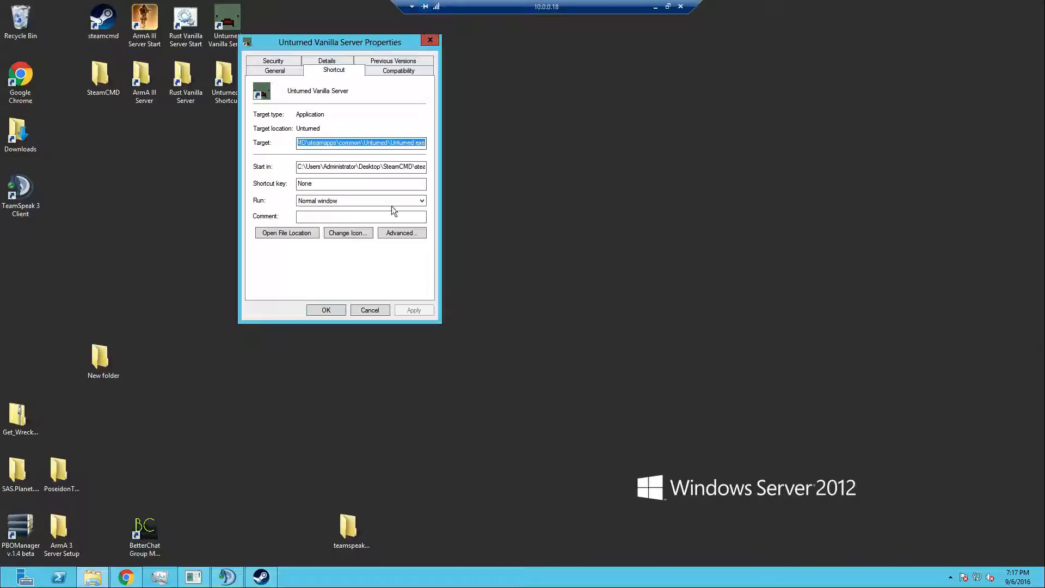
{"action": "left_click_drag", "start_coordinate": [379, 36], "coordinate": [614, 118]}
{"action": "left_click_drag", "start_coordinate": [575, 224], "coordinate": [530, 227]}
{"action": "left_click", "coordinate": [532, 227]}
{"action": "left_click_drag", "start_coordinate": [612, 226], "coordinate": [717, 218]}
{"action": "key", "text": "End"}
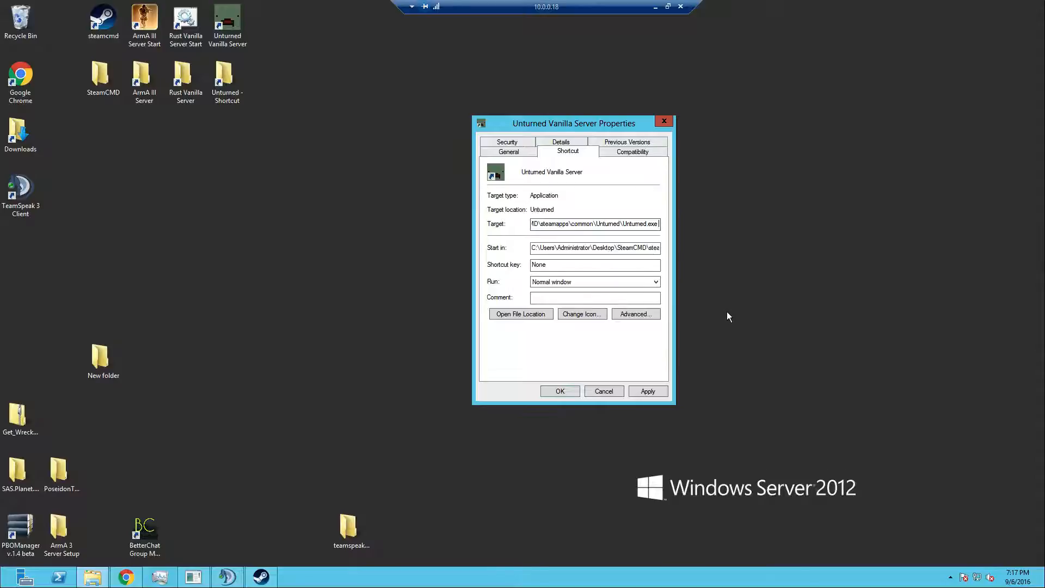
{"action": "type", "text": "-nographic"}
{"action": "type", "text": "s"}
{"action": "type", "text": " -"}
{"action": "type", "text": "batchmo"}
{"action": "type", "text": "de"}
{"action": "type", "text": " -"}
{"action": "type", "text": "secure"}
{"action": "type", "text": "server"}
{"action": "type", "text": "/v"}
{"action": "key", "text": "BackSpace"}
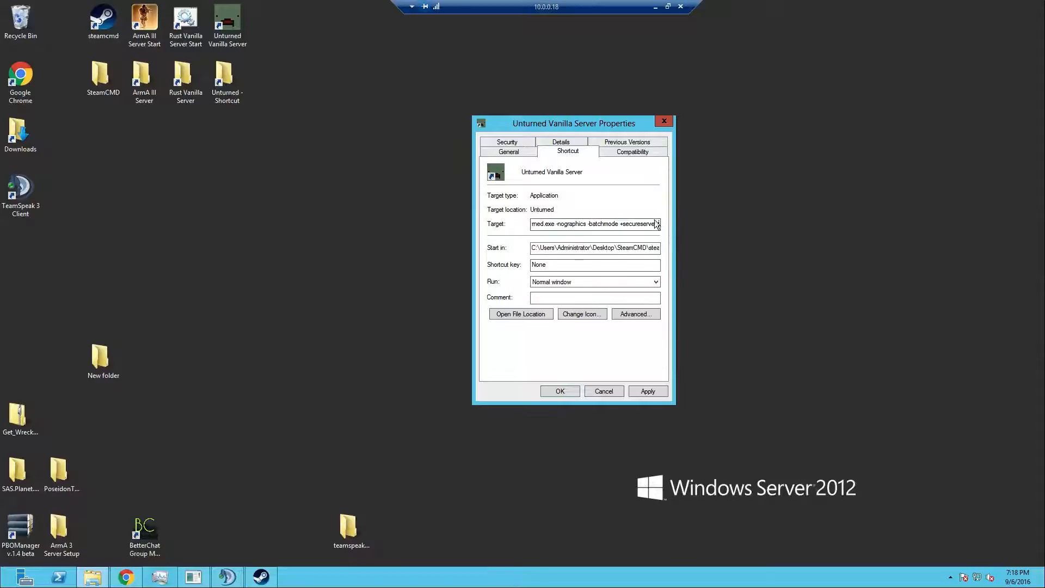
{"action": "type", "text": "Vanilla"}
{"action": "left_click", "coordinate": [654, 392]}
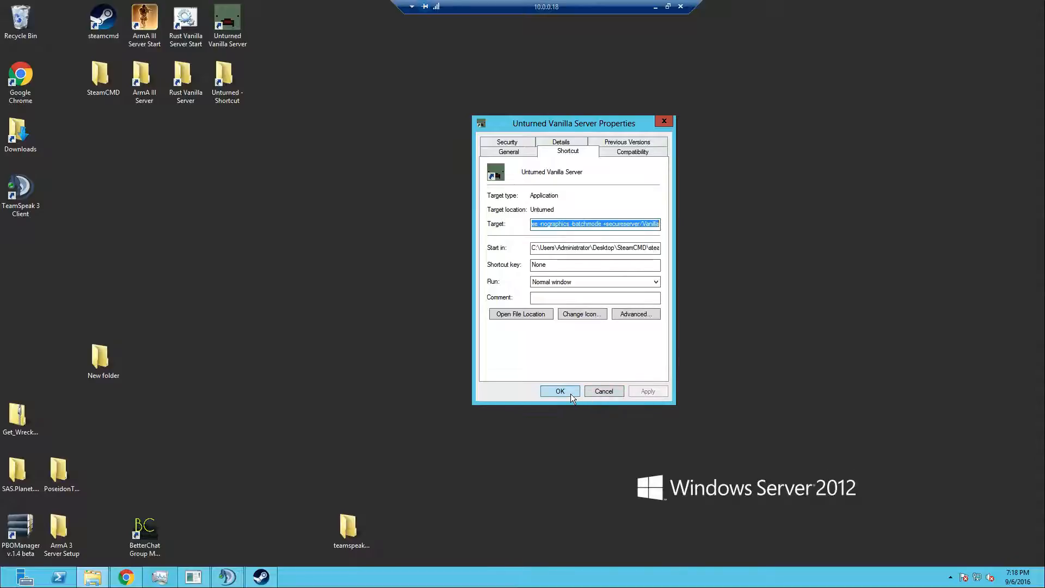
{"action": "left_click", "coordinate": [570, 394]}
- Run Unturned Vanilla Server until the level loads to 100%, then close its console
{"action": "double_click", "coordinate": [224, 22]}
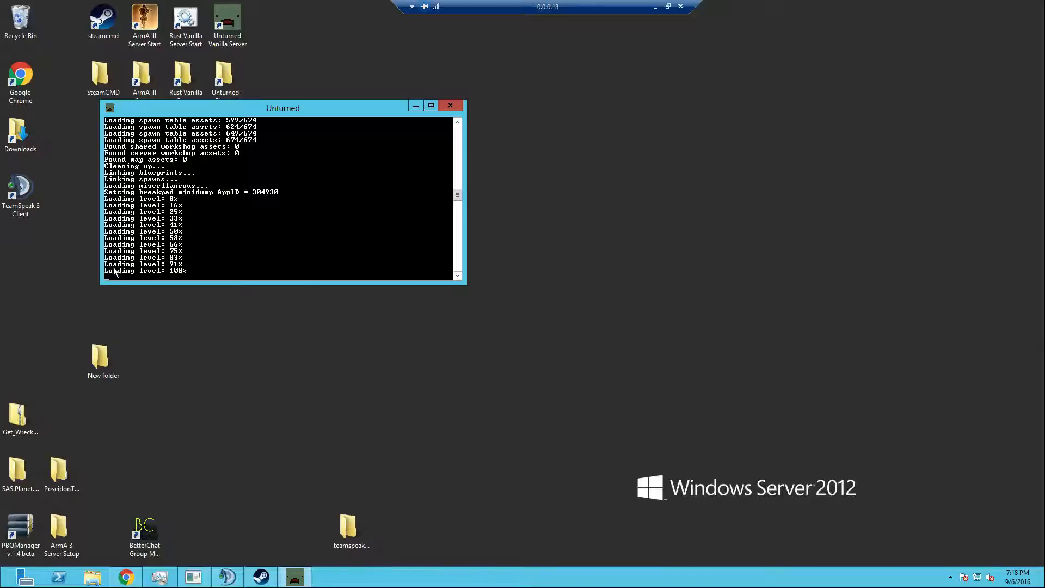
{"action": "left_click_drag", "start_coordinate": [241, 110], "coordinate": [537, 88]}
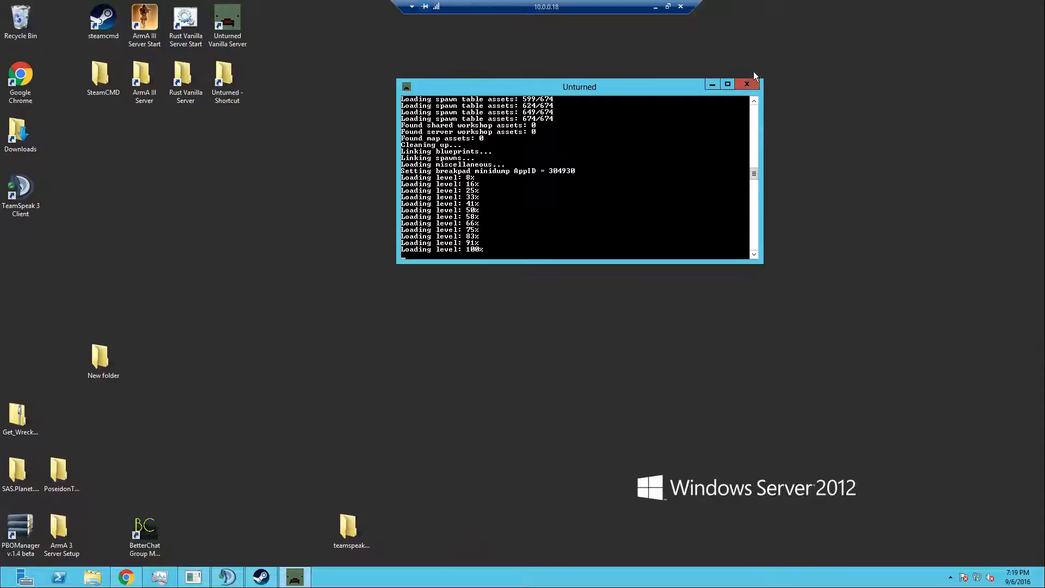
{"action": "left_click", "coordinate": [748, 85]}
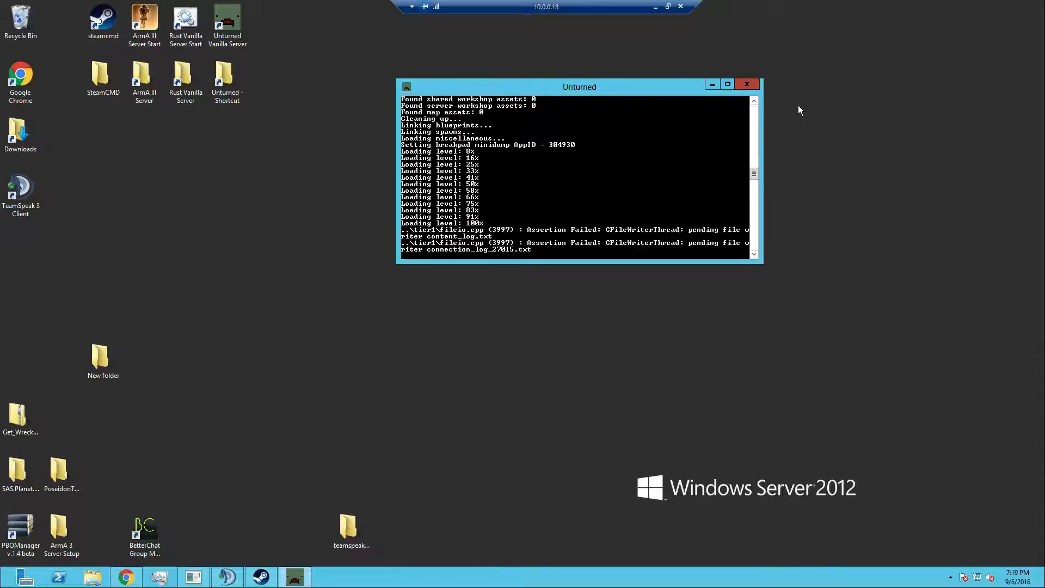
- From the Unturned folder shortcut, browse into Servers\Vanilla, briefly checking its Workshop folder
{"action": "double_click", "coordinate": [222, 95]}
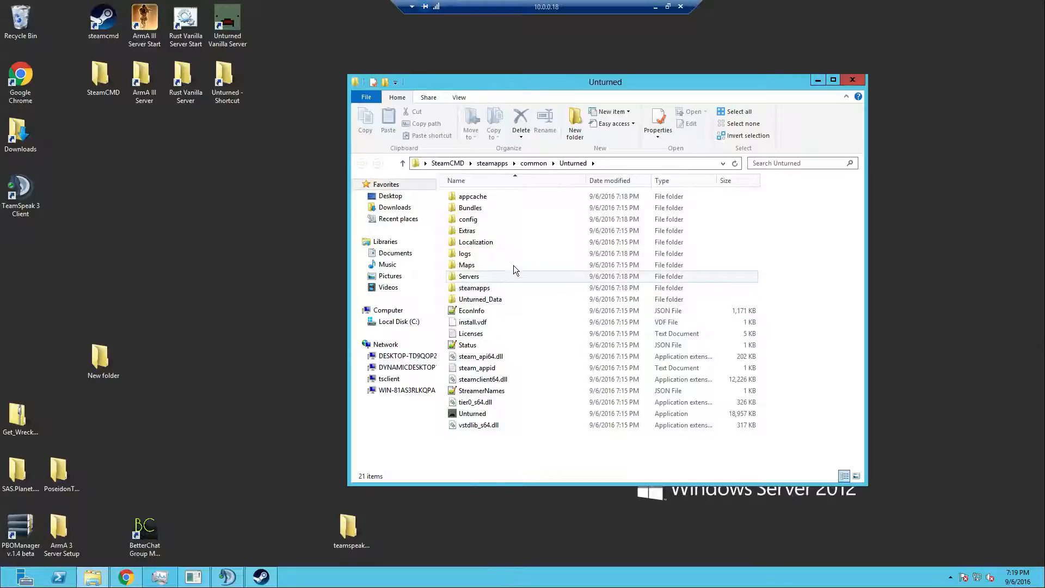
{"action": "double_click", "coordinate": [504, 277]}
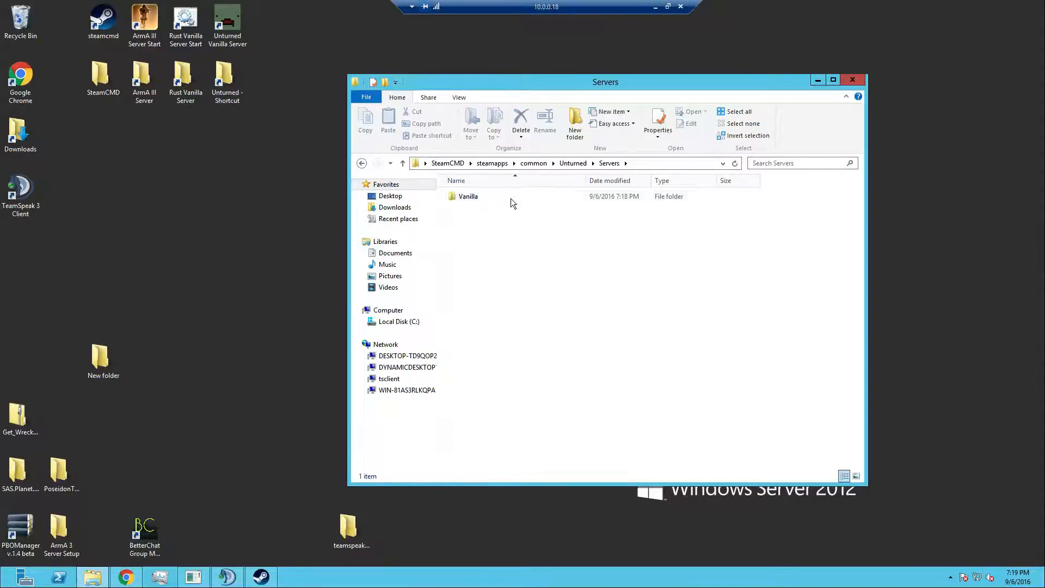
{"action": "double_click", "coordinate": [501, 200]}
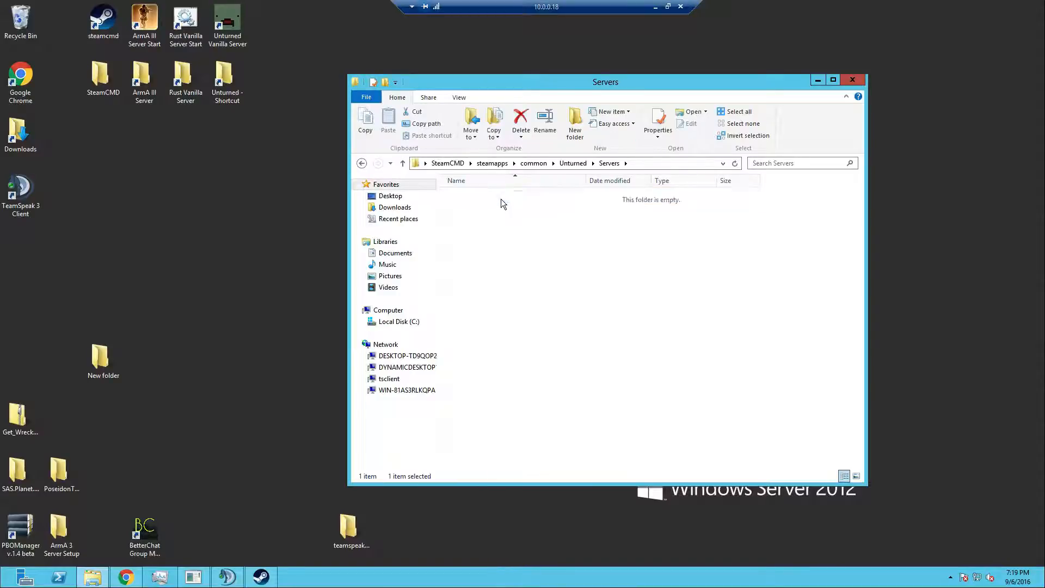
{"action": "double_click", "coordinate": [499, 210]}
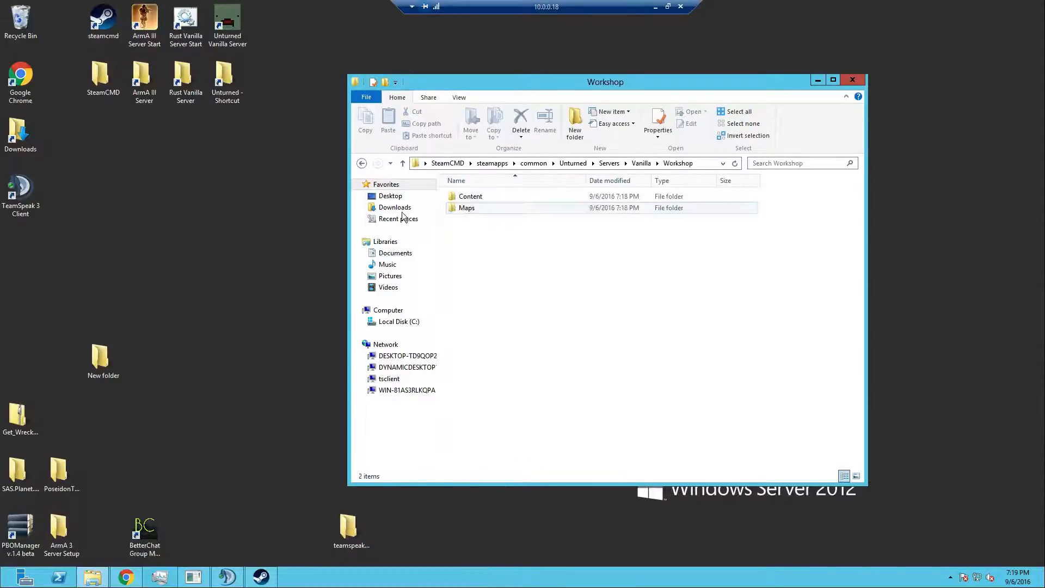
{"action": "key", "text": "BackSpace"}
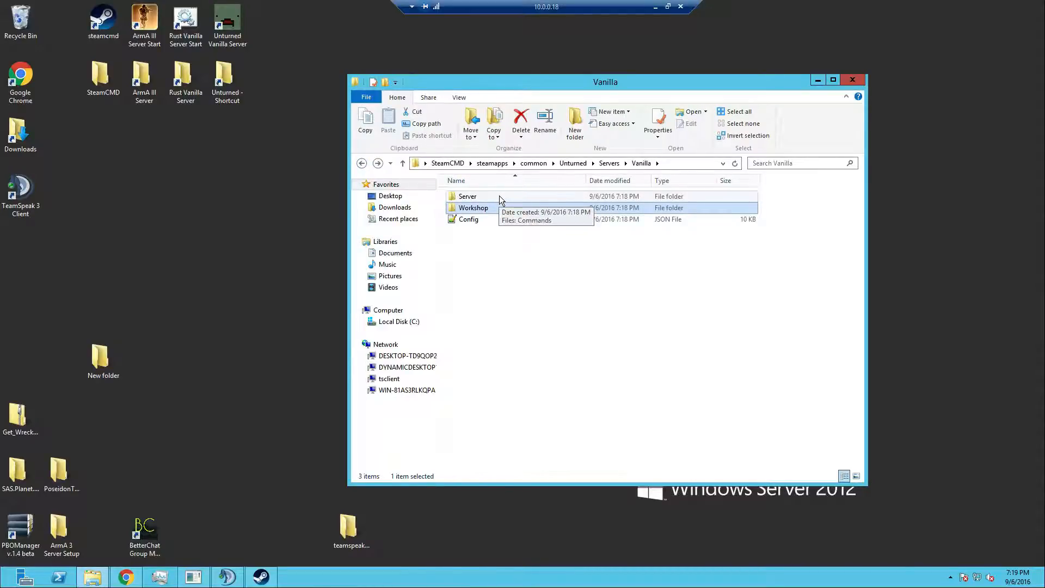
- Open the Vanilla Config.json and scroll through its Easy-mode Items, Vehicles, Zombies and player settings
{"action": "double_click", "coordinate": [495, 219]}
{"action": "scroll", "coordinate": [212, 286], "scroll_direction": "down", "scroll_amount": 4}
{"action": "scroll", "coordinate": [210, 287], "scroll_direction": "up", "scroll_amount": 4}
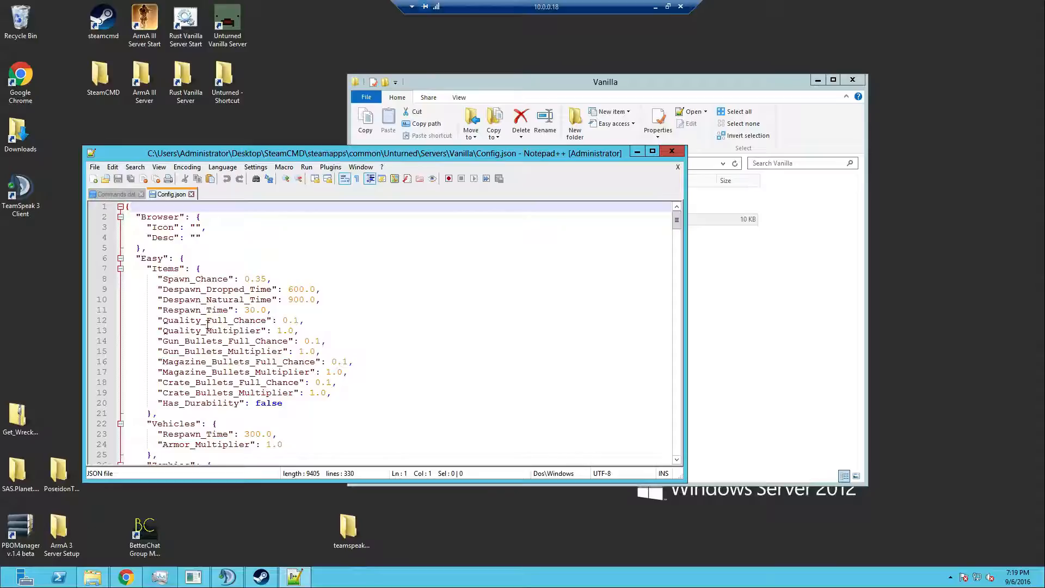
{"action": "scroll", "coordinate": [205, 330], "scroll_direction": "down", "scroll_amount": 3}
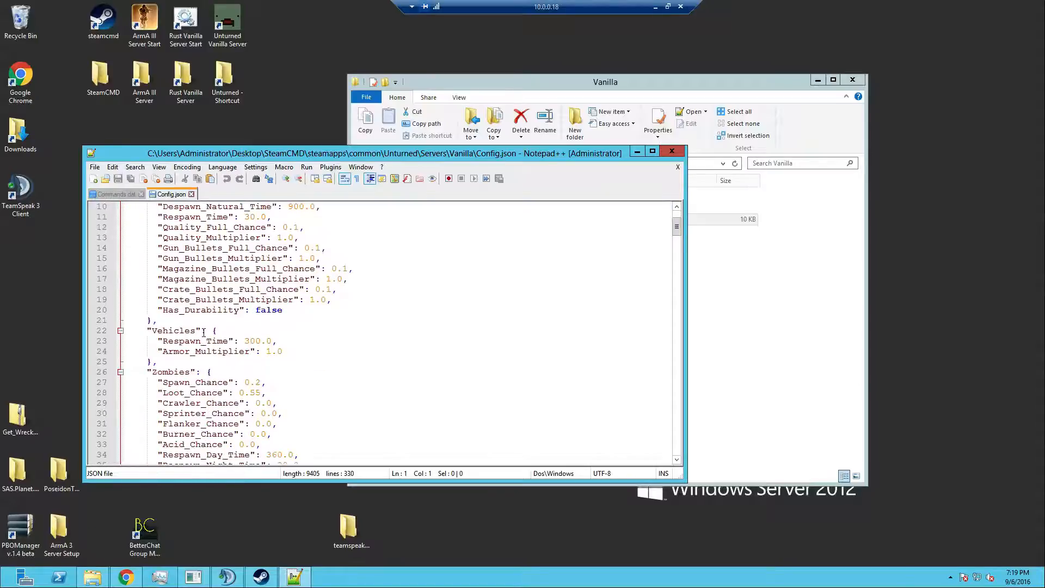
{"action": "scroll", "coordinate": [203, 331], "scroll_direction": "down", "scroll_amount": 3}
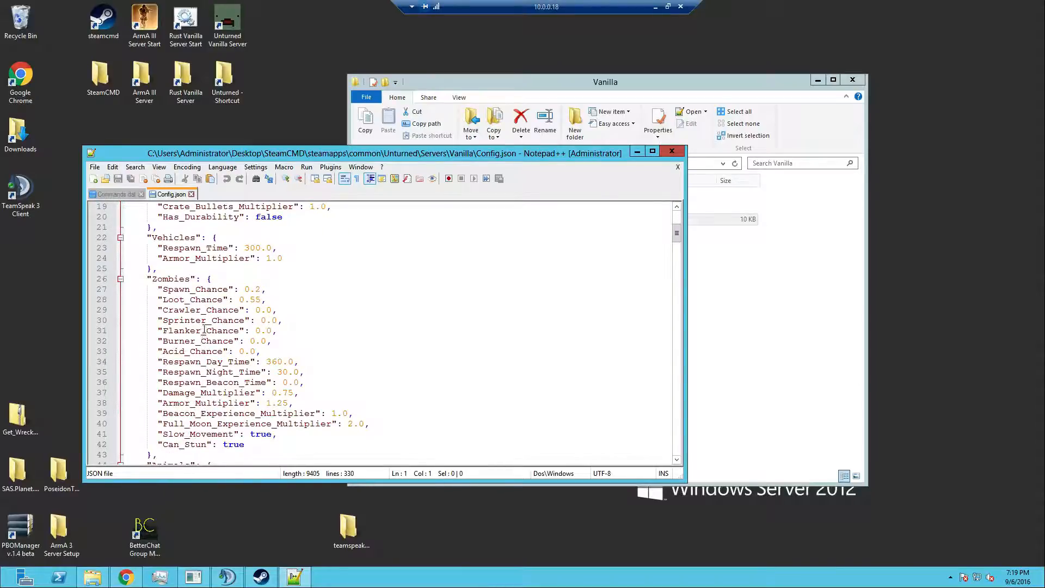
{"action": "left_click_drag", "start_coordinate": [172, 224], "coordinate": [283, 218]}
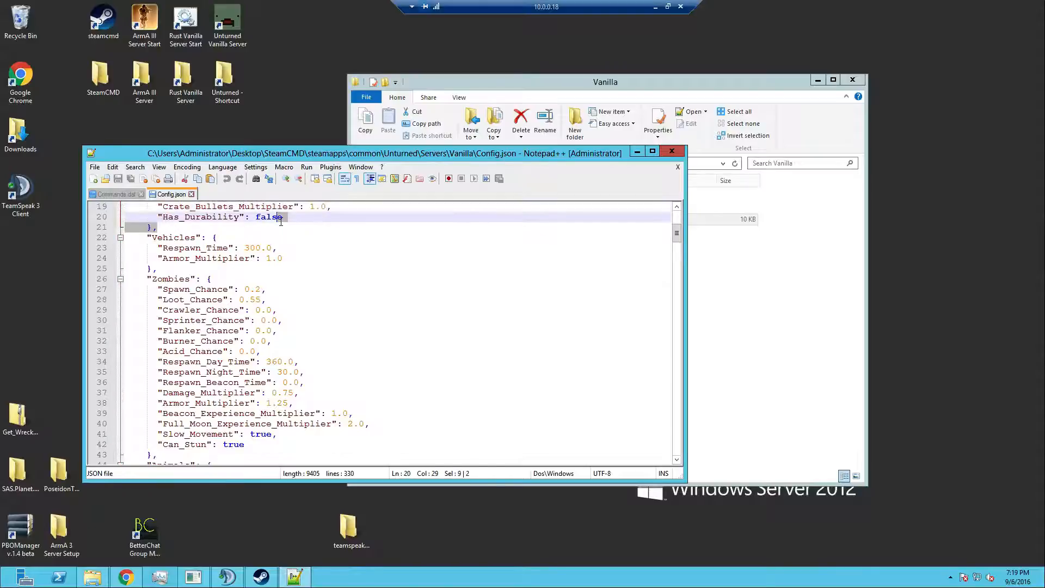
{"action": "scroll", "coordinate": [286, 236], "scroll_direction": "down", "scroll_amount": 6}
{"action": "scroll", "coordinate": [287, 235], "scroll_direction": "down", "scroll_amount": 7}
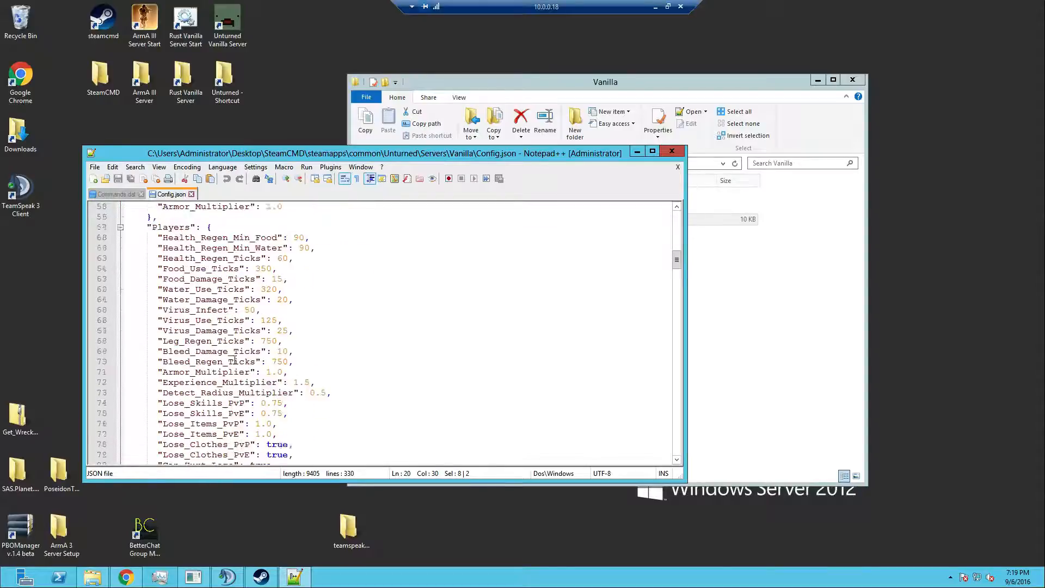
- Close Config.json and the old Commands.dat editor, then open Vanilla\Server\Commands.dat in Notepad++
{"action": "left_click", "coordinate": [191, 194]}
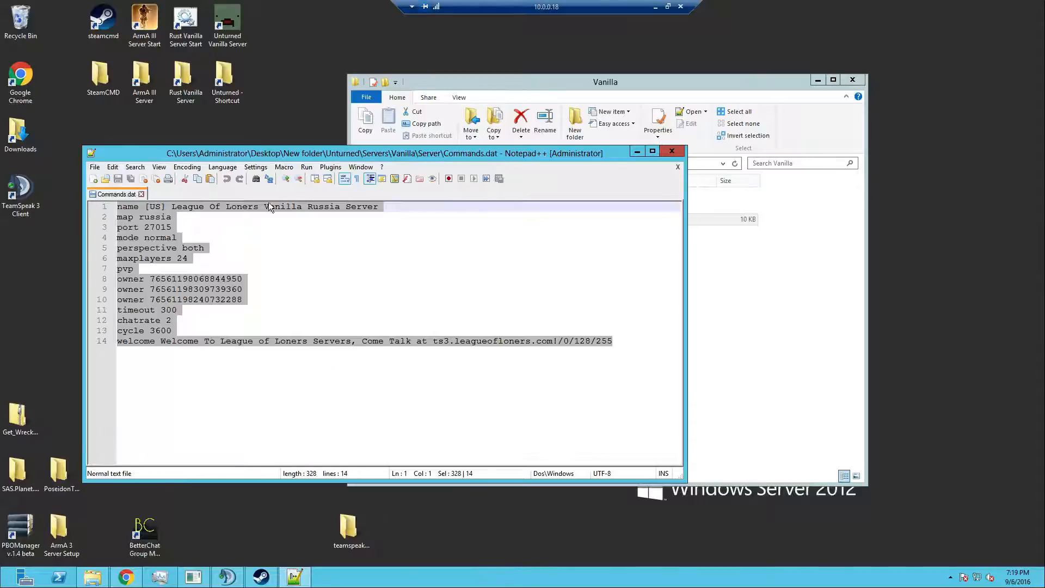
{"action": "left_click", "coordinate": [634, 152]}
{"action": "left_click", "coordinate": [550, 321]}
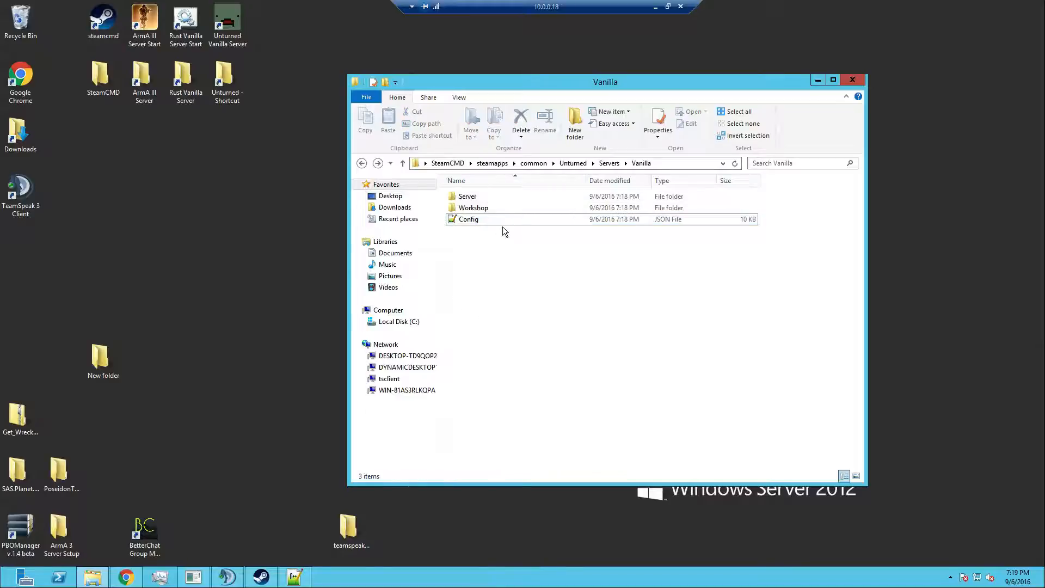
{"action": "left_click", "coordinate": [294, 577]}
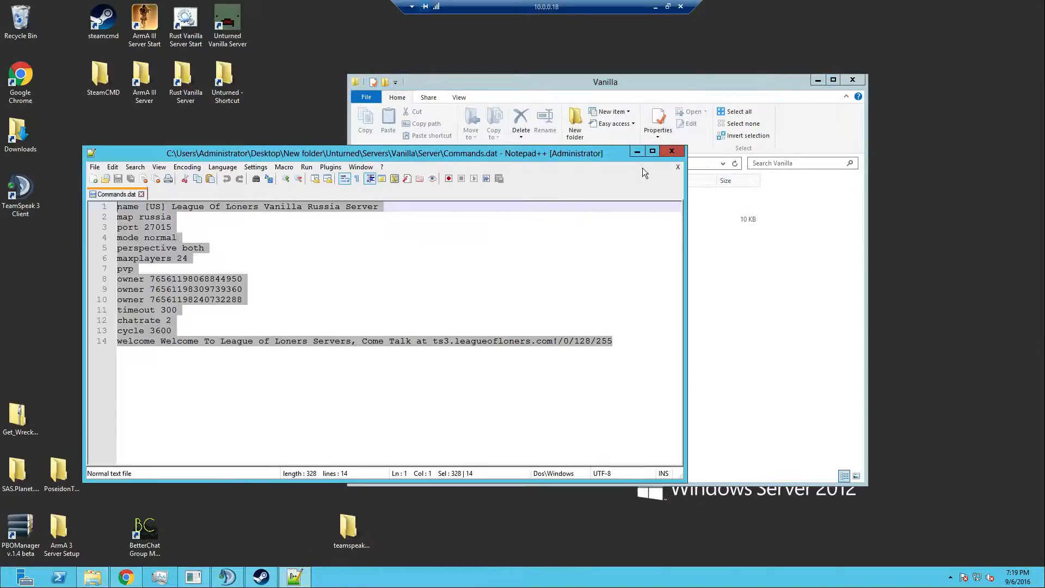
{"action": "left_click", "coordinate": [672, 152]}
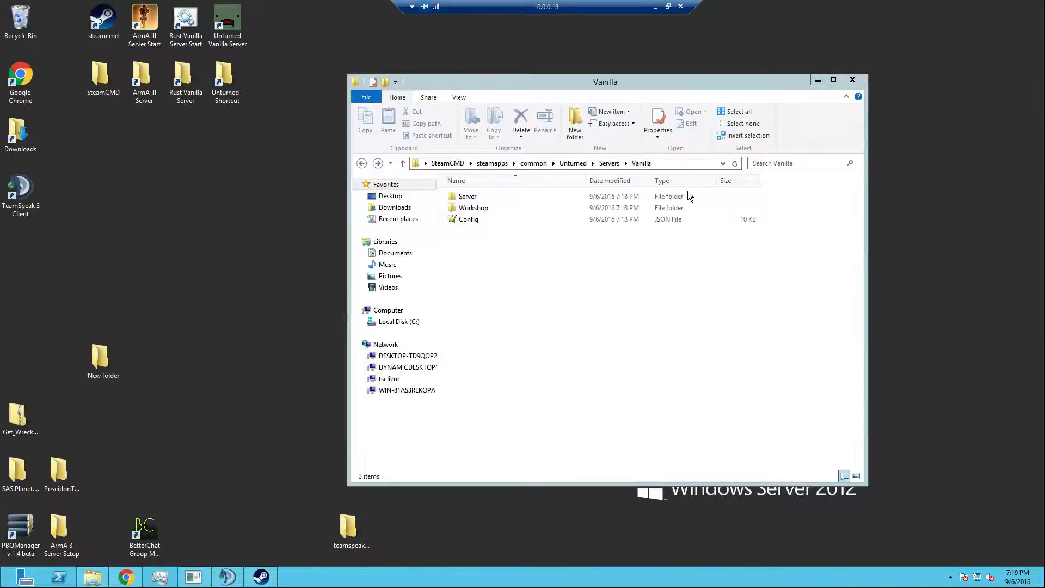
{"action": "double_click", "coordinate": [502, 194]}
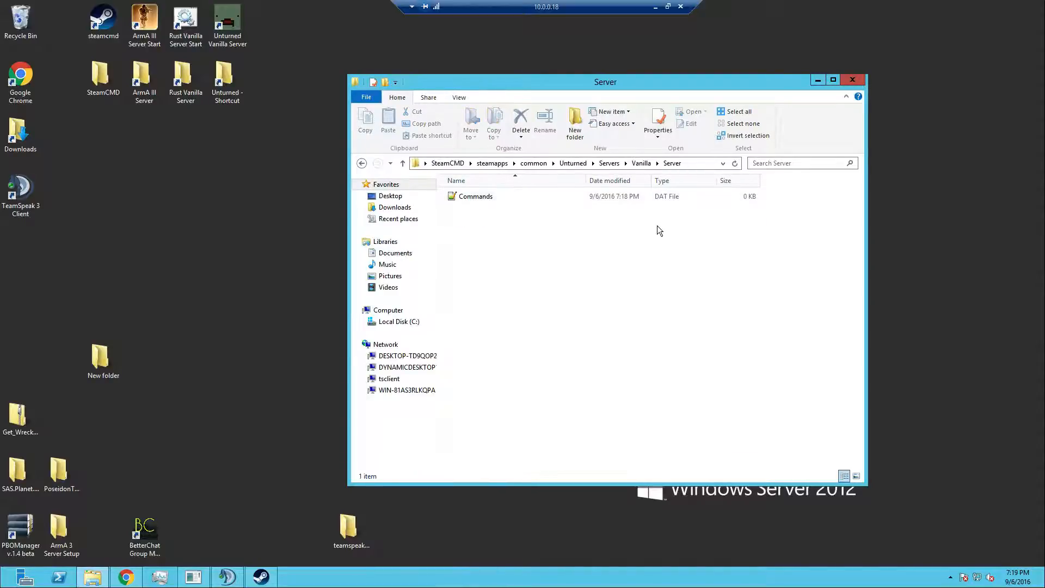
{"action": "double_click", "coordinate": [514, 198]}
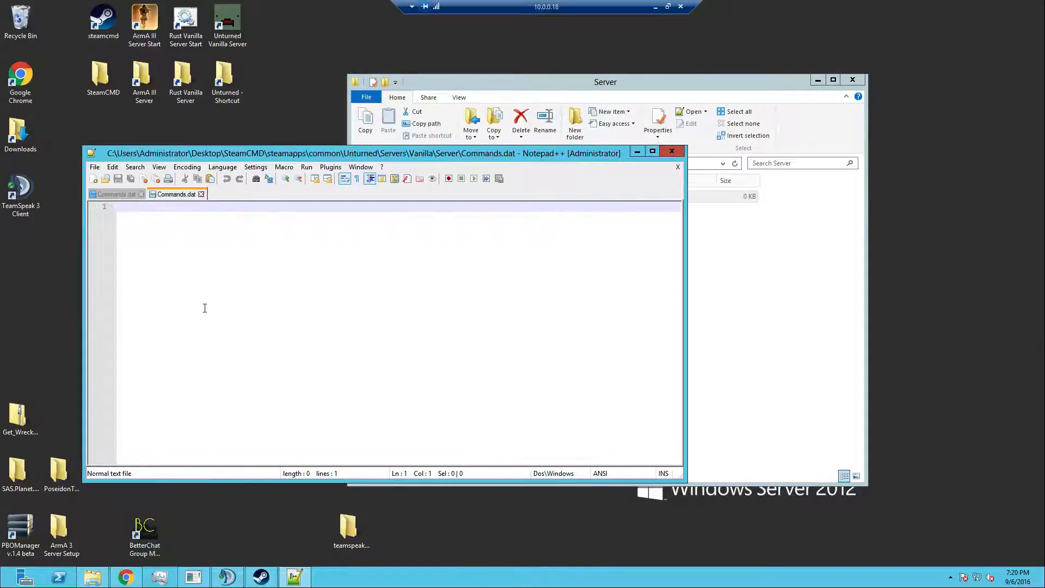
- Close the duplicate tab and write 'name [US] League of Loners Vanilla Russia Sevrer' on line 1
{"action": "left_click", "coordinate": [141, 195]}
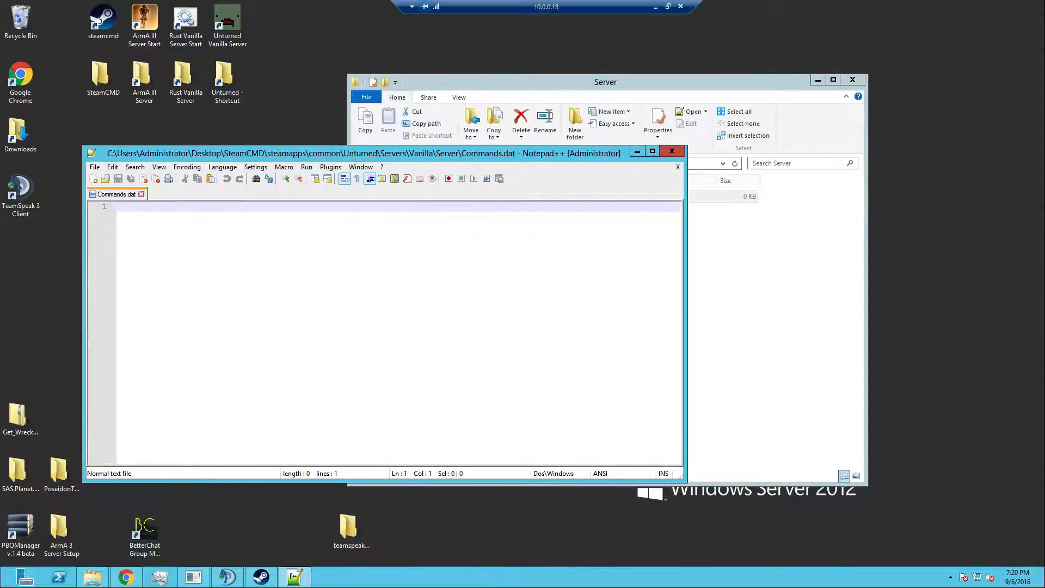
{"action": "type", "text": "name "}
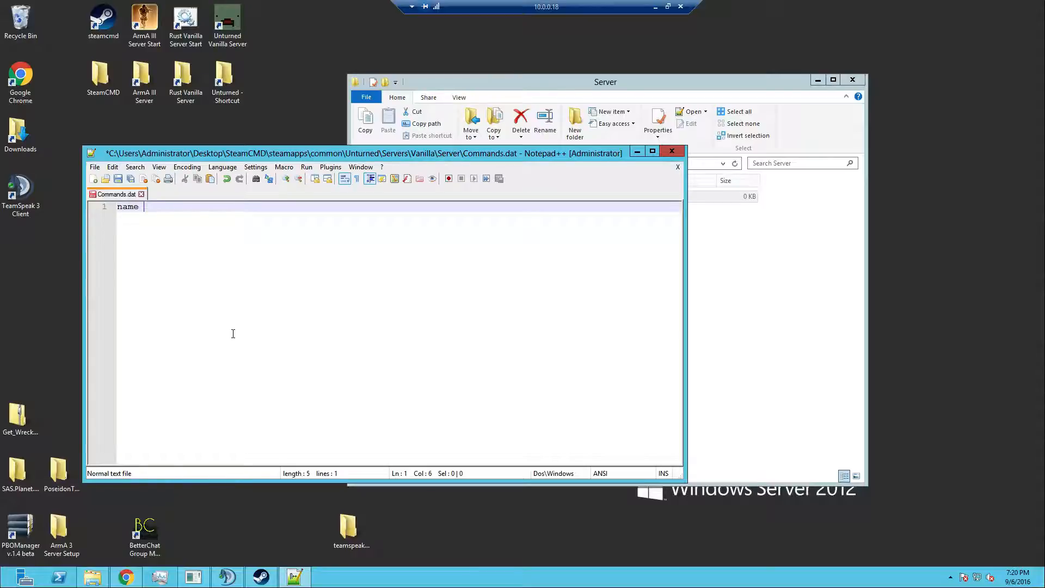
{"action": "type", "text": "{"}
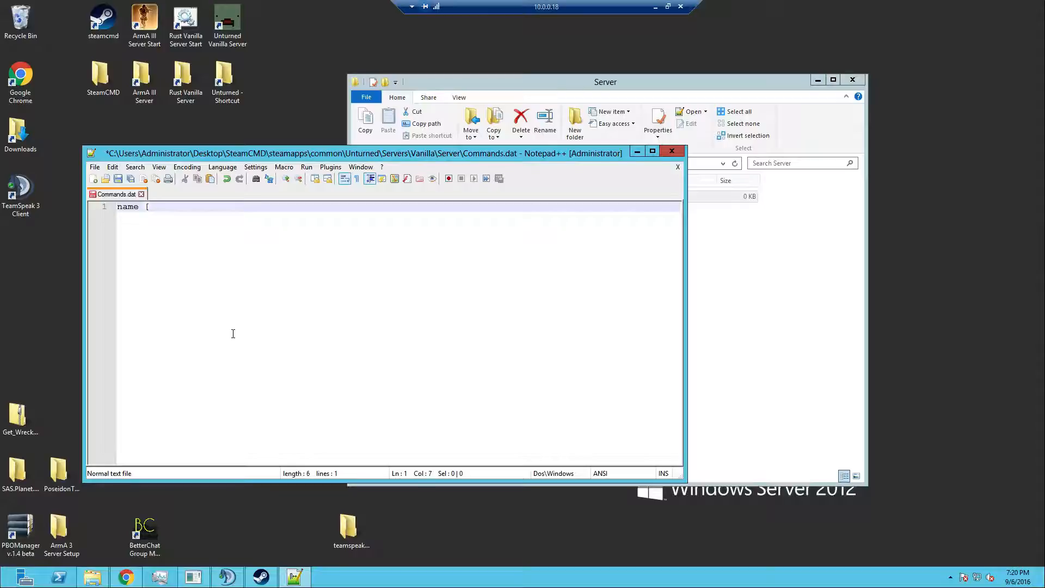
{"action": "key", "text": "Right"}
{"action": "key", "text": "Right"}
{"action": "type", "text": "US"}
{"action": "key", "text": "Right"}
{"action": "type", "text": "L"}
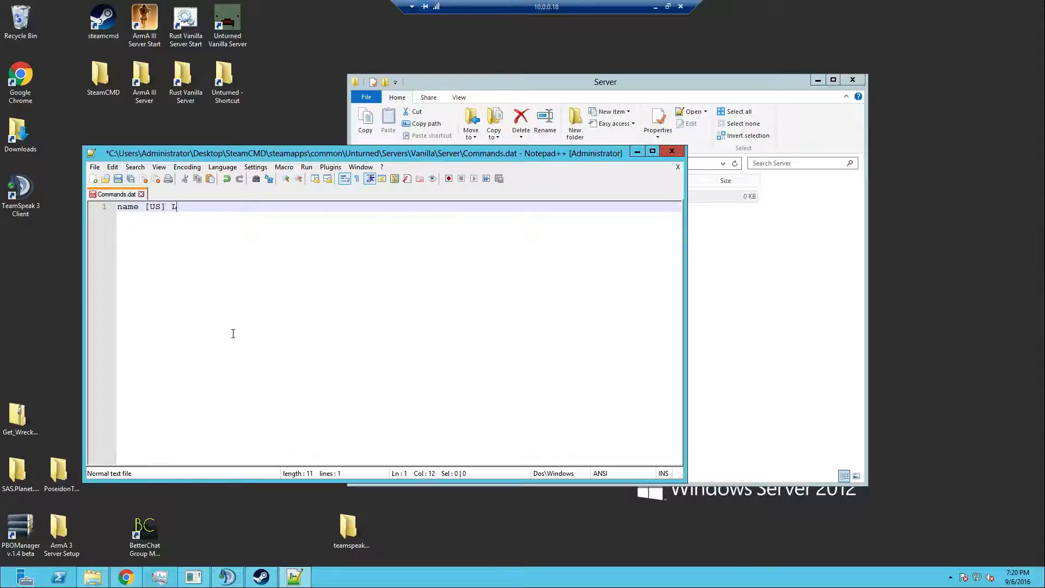
{"action": "type", "text": "eague of Loners Vanilla "}
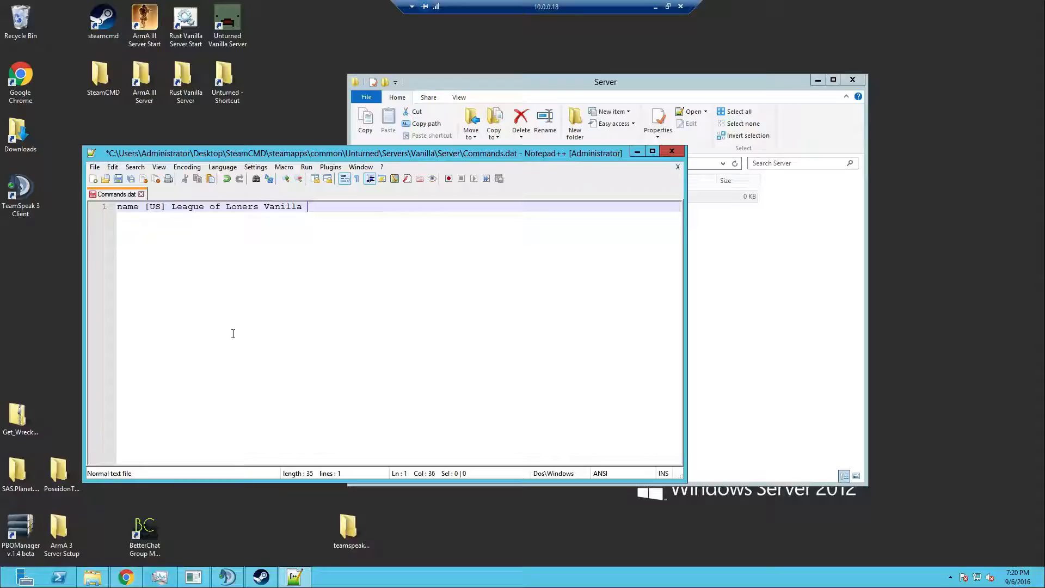
{"action": "type", "text": "Russia Sevrer"}
- Add the lines 'map russia' and 'port 27015' to Commands.dat
{"action": "key", "text": "Return"}
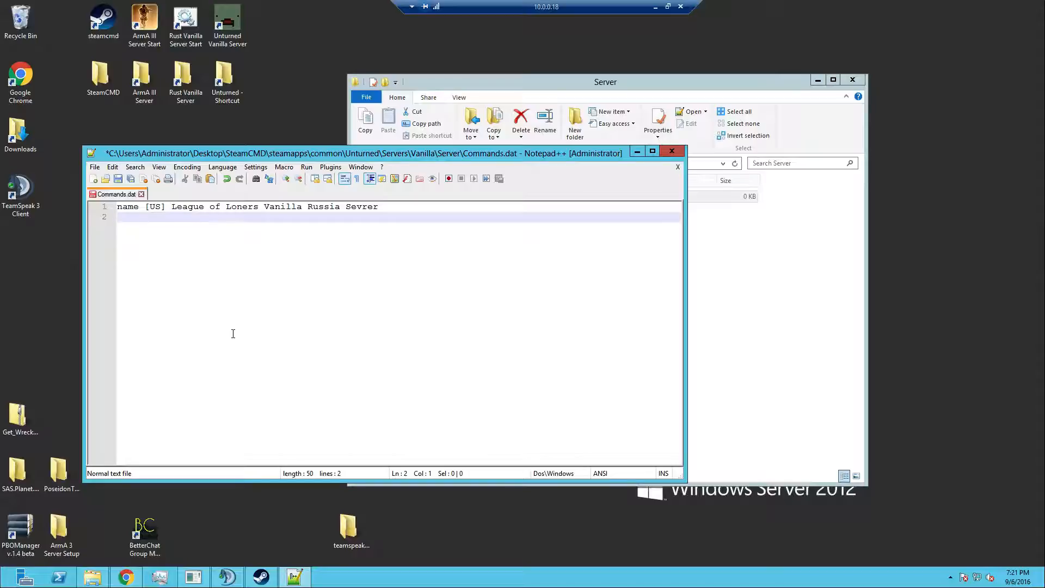
{"action": "type", "text": "map russia"}
{"action": "key", "text": "Return"}
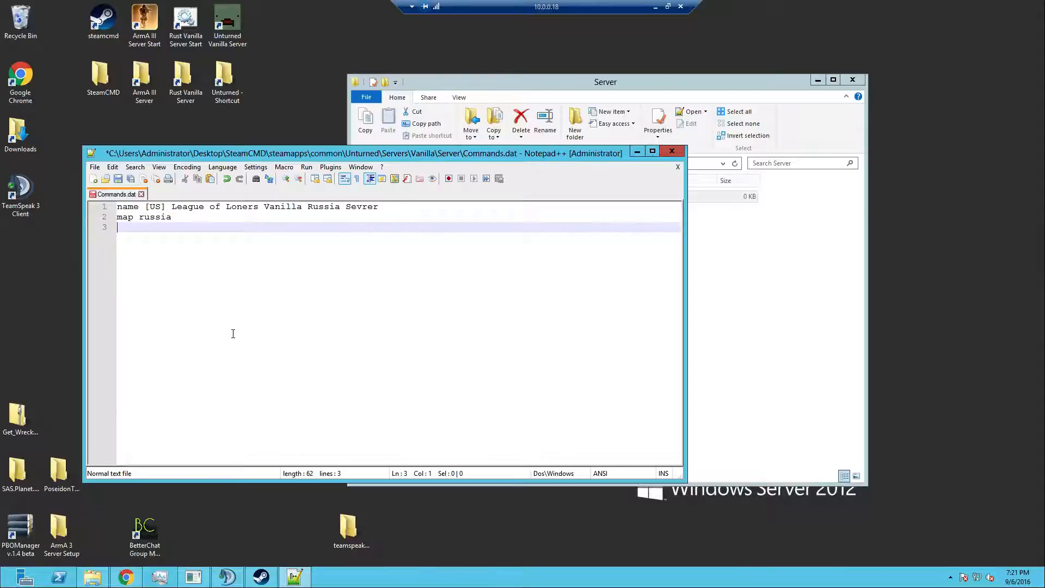
{"action": "type", "text": "port"}
{"action": "type", "text": " 271"}
{"action": "type", "text": "05"}
- Add 'mode normal', 'perspective both' and a maxplayers 48 line
{"action": "key", "text": "Return"}
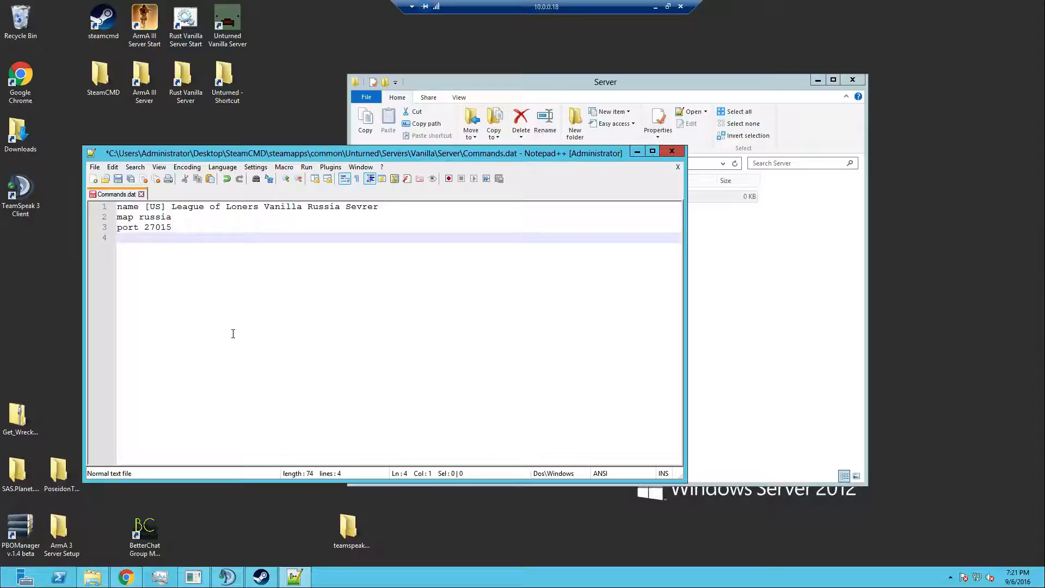
{"action": "type", "text": "mode"}
{"action": "type", "text": "normal"}
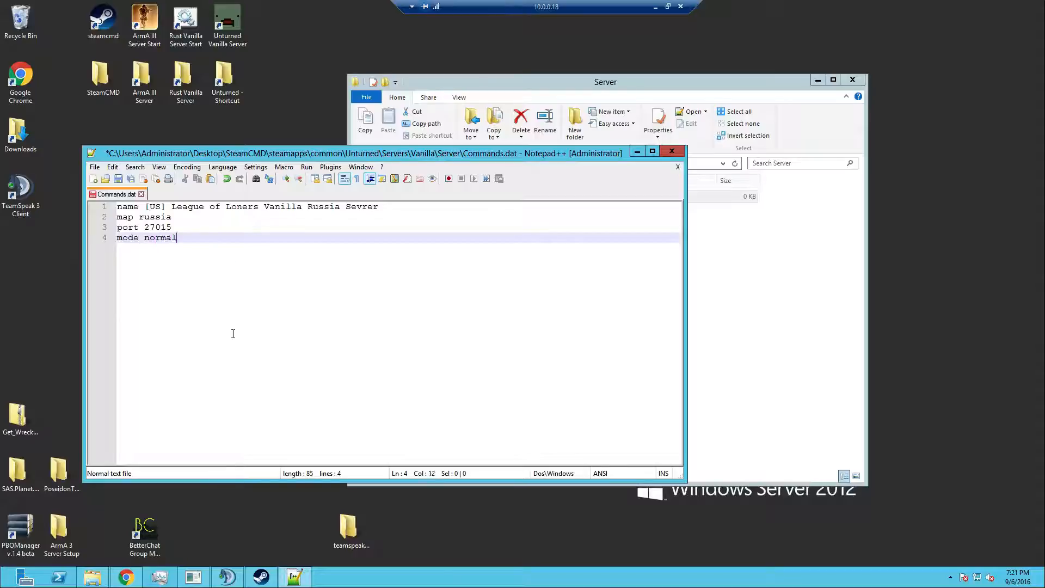
{"action": "key", "text": "BackSpace"}
{"action": "key", "text": "BackSpace"}
{"action": "key", "text": "BackSpace"}
{"action": "type", "text": "mal"}
{"action": "key", "text": "Return"}
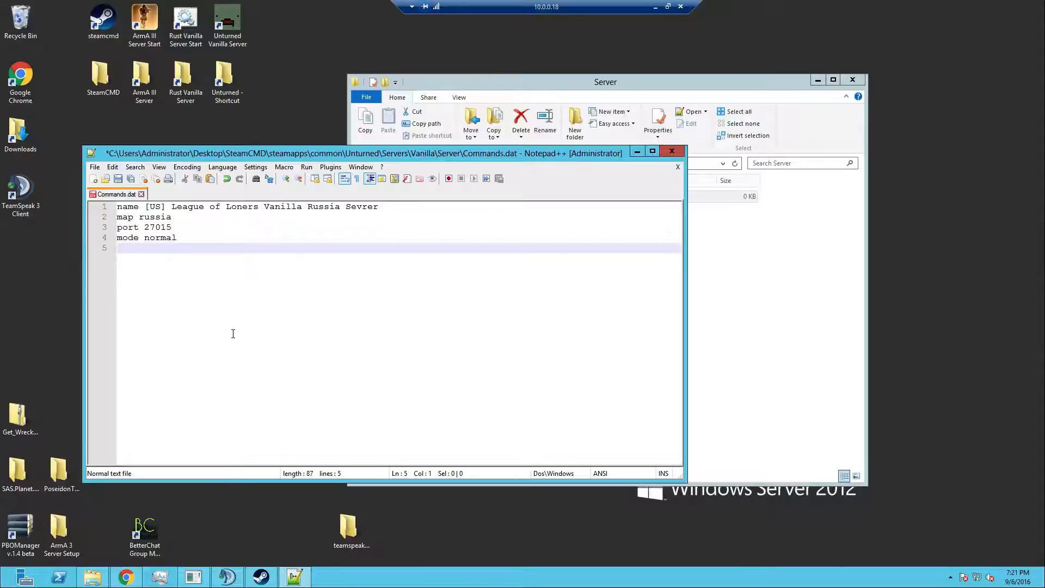
{"action": "type", "text": "perspec"}
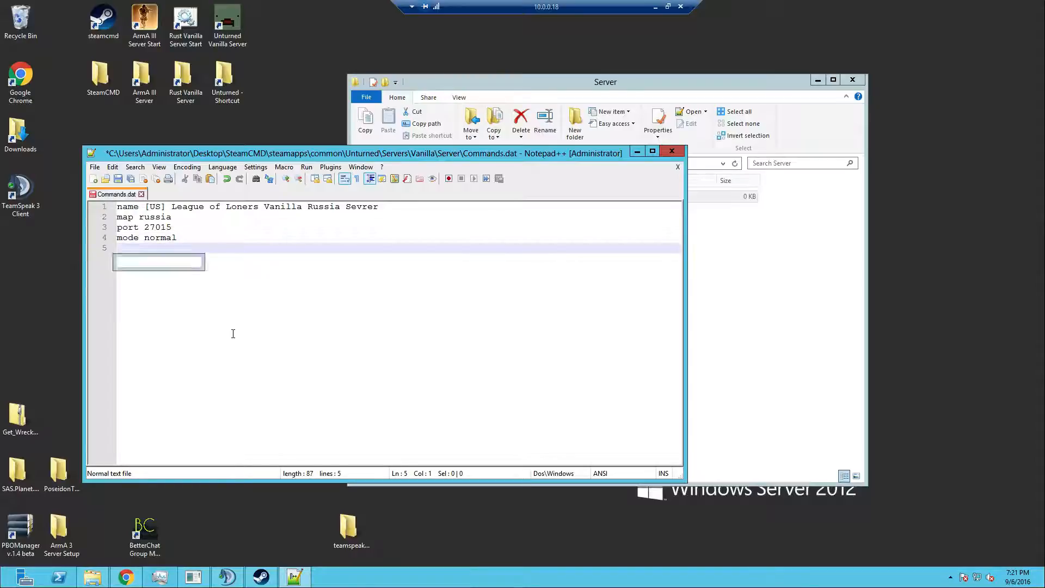
{"action": "type", "text": "tive "}
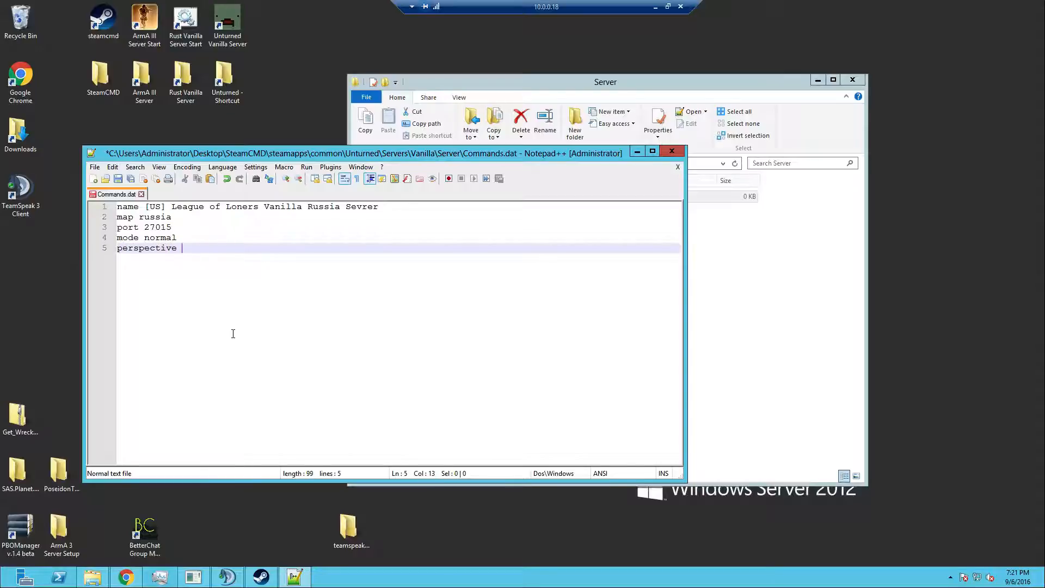
{"action": "type", "text": "both"}
{"action": "key", "text": "Return"}
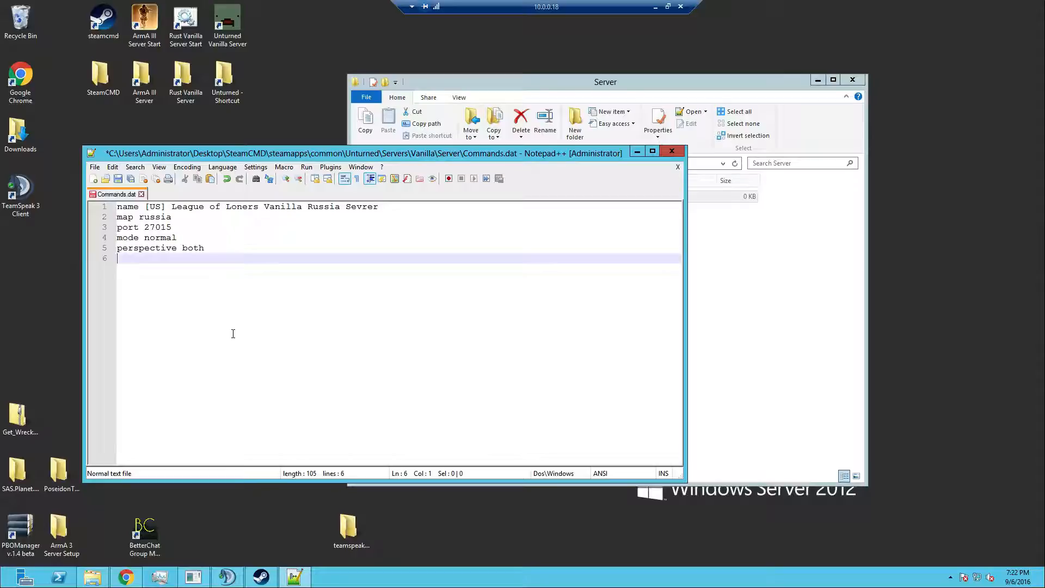
{"action": "type", "text": "ma"}
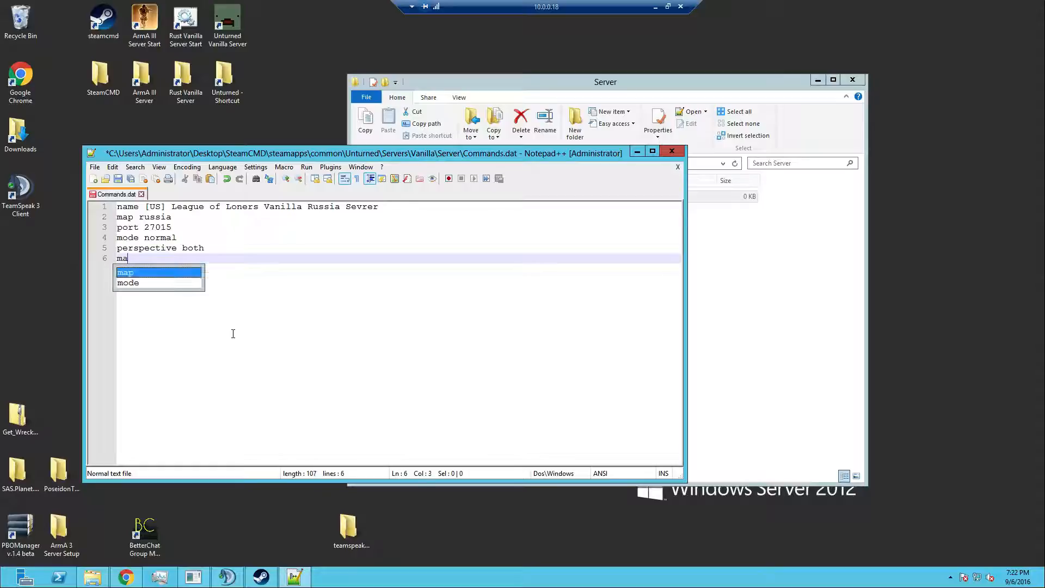
{"action": "type", "text": "xp]"}
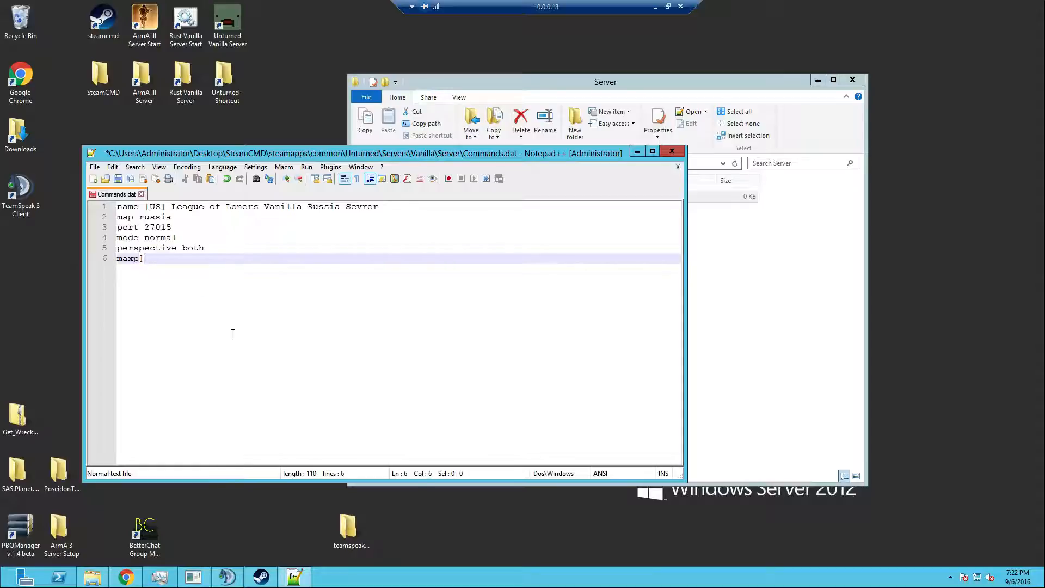
{"action": "type", "text": "ayers 48"}
- Change maxplayers to 24, then add 'pvp' and an owner line with the pasted Steam ID
{"action": "key", "text": "BackSpace"}
{"action": "type", "text": "24"}
{"action": "key", "text": "Return"}
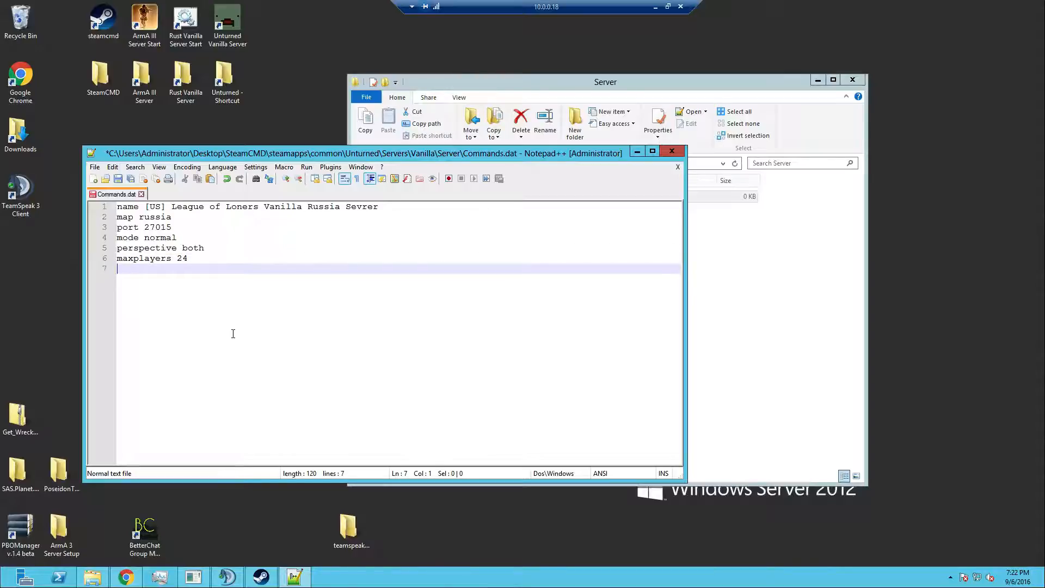
{"action": "type", "text": "pvp"}
{"action": "key", "text": "Return"}
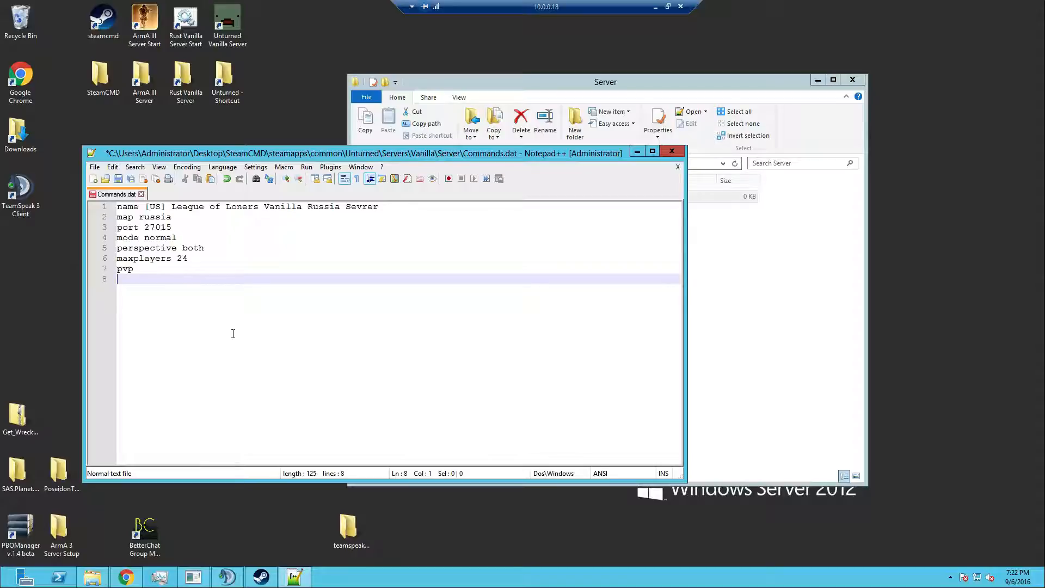
{"action": "type", "text": "owner 76561198068844950"}
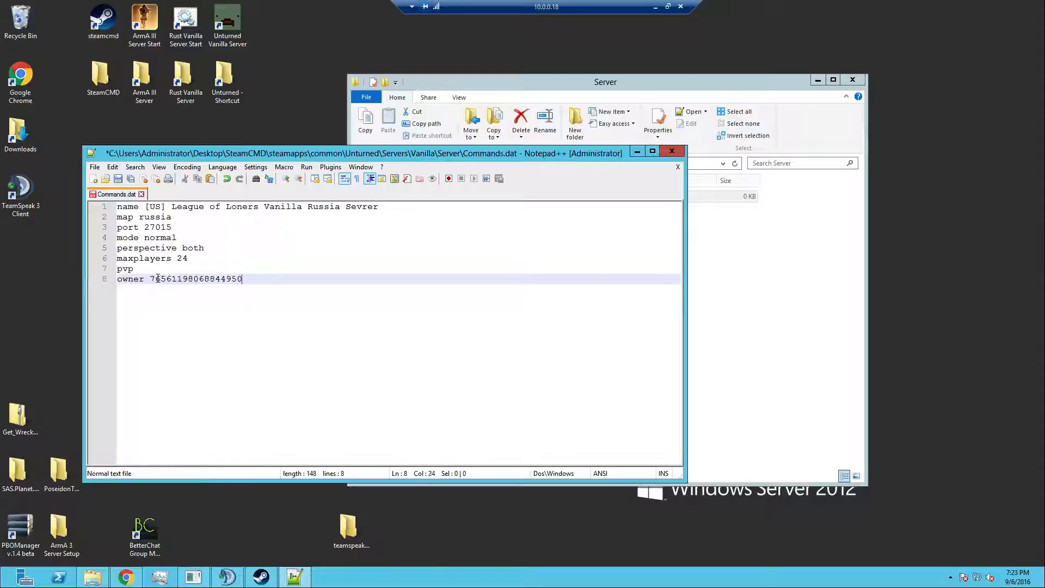
{"action": "key", "text": "ctrl+v"}
{"action": "key", "text": "Return"}
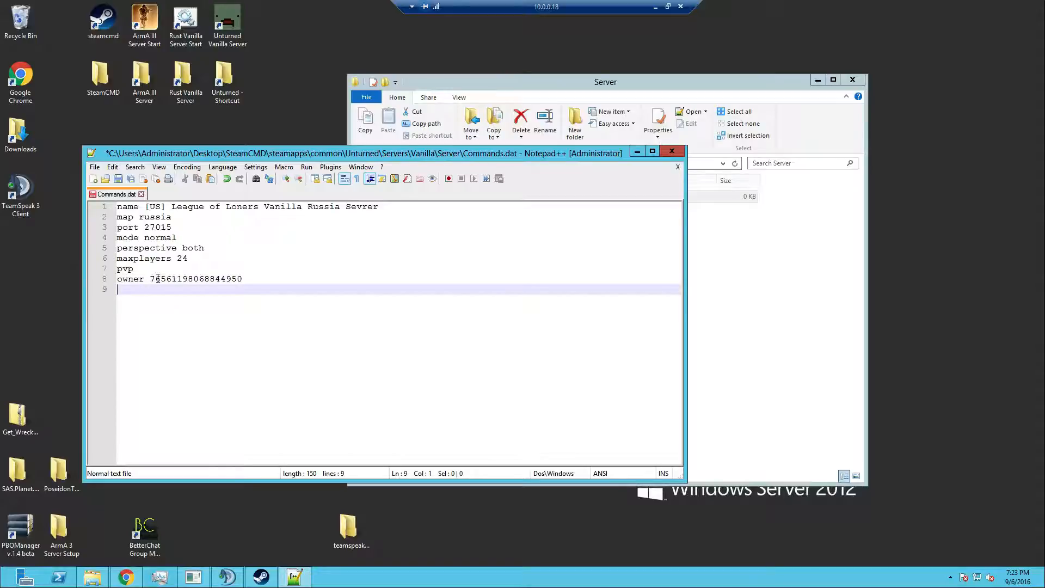
- Add 'timeout 300' and 'chatrate 2' lines, then start a new line
{"action": "type", "text": "timeout 300"}
{"action": "key", "text": "Return"}
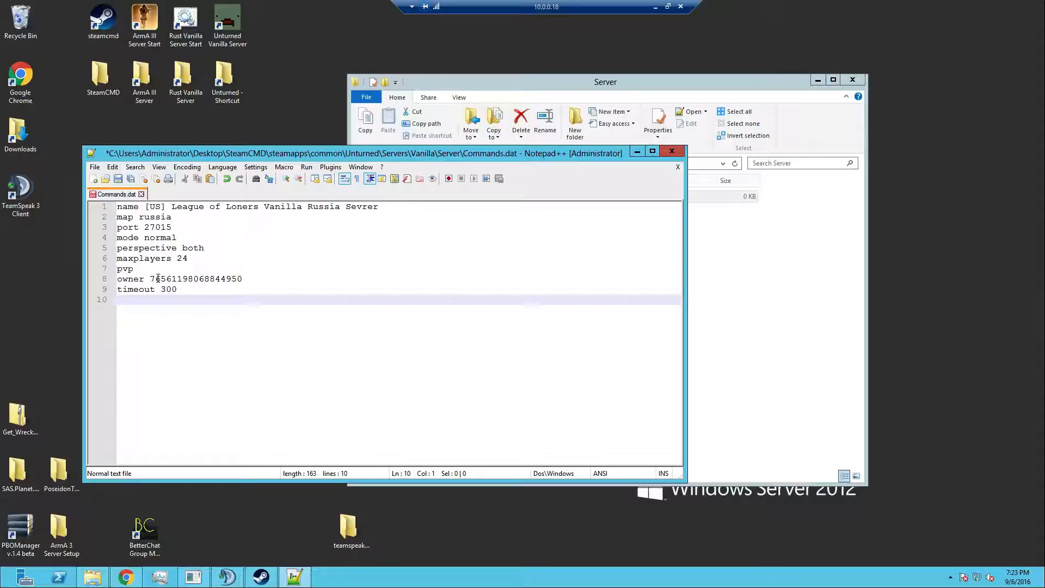
{"action": "type", "text": "atrate 2"}
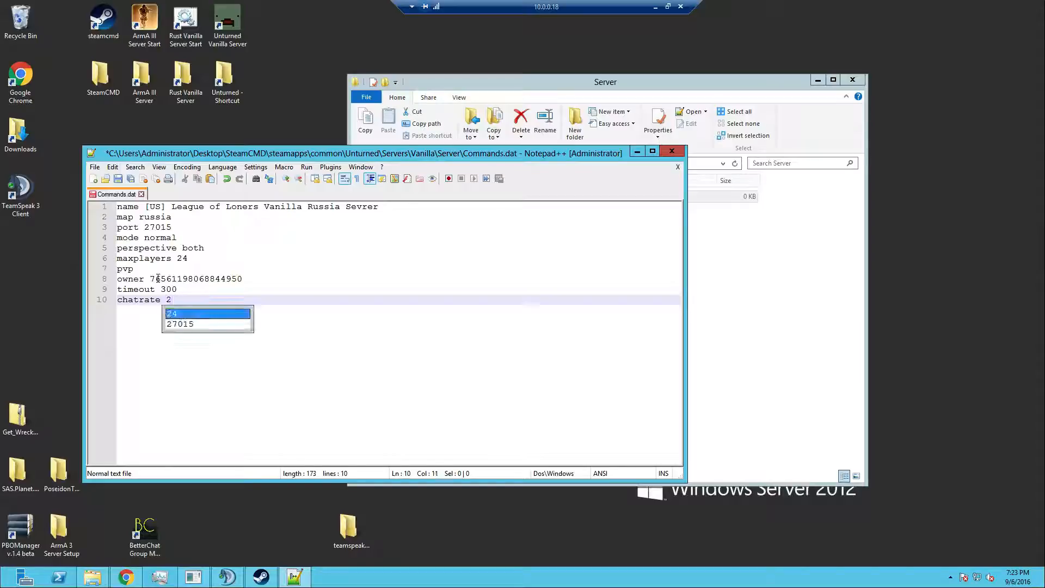
{"action": "key", "text": "Escape"}
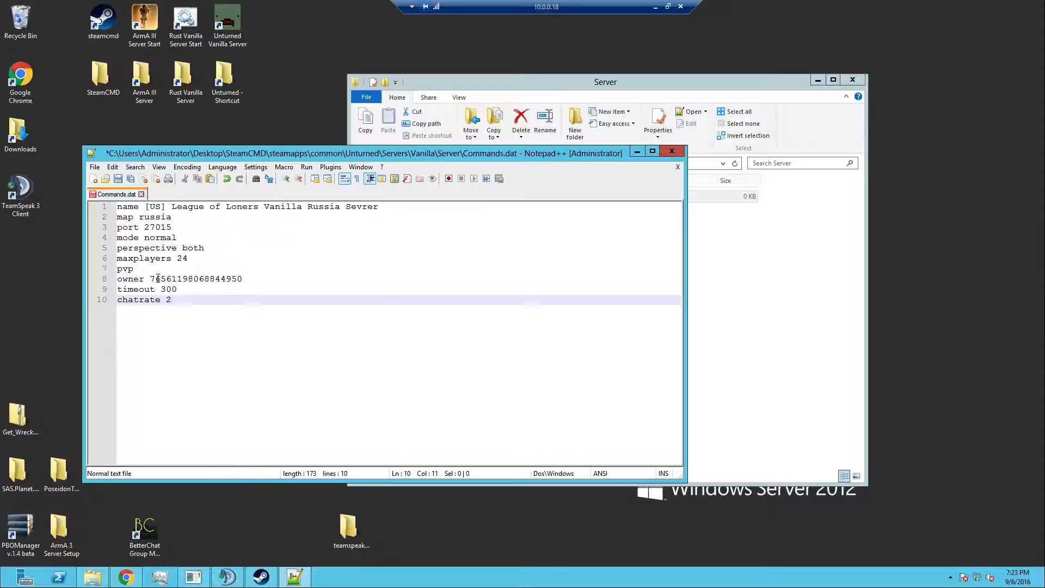
{"action": "key", "text": "Return"}
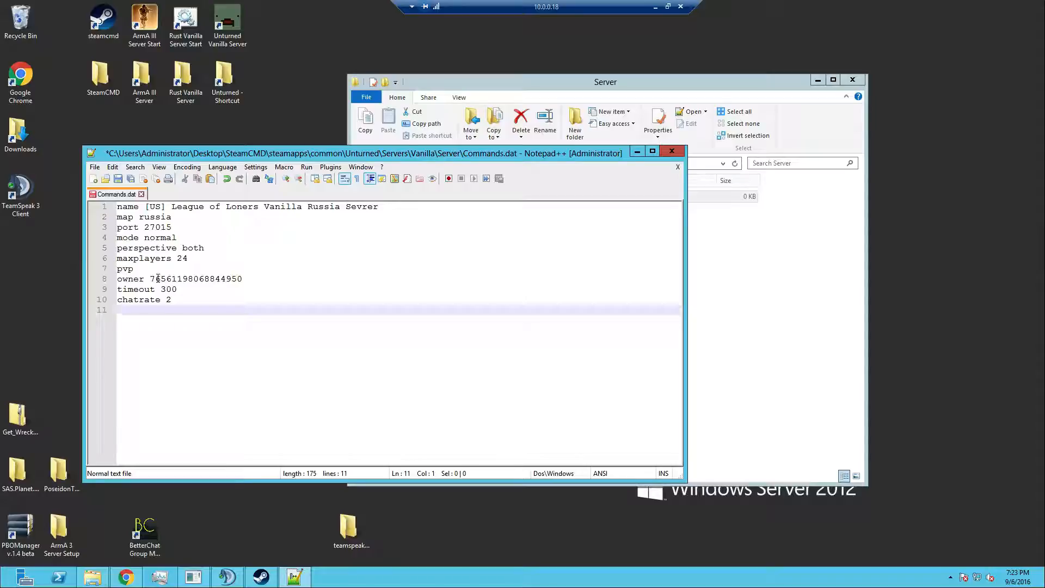
- Add the line 'cycle 3600' to Commands.dat
{"action": "type", "text": "cycle"}
{"action": "type", "text": "3600"}
{"action": "key", "text": "Return"}
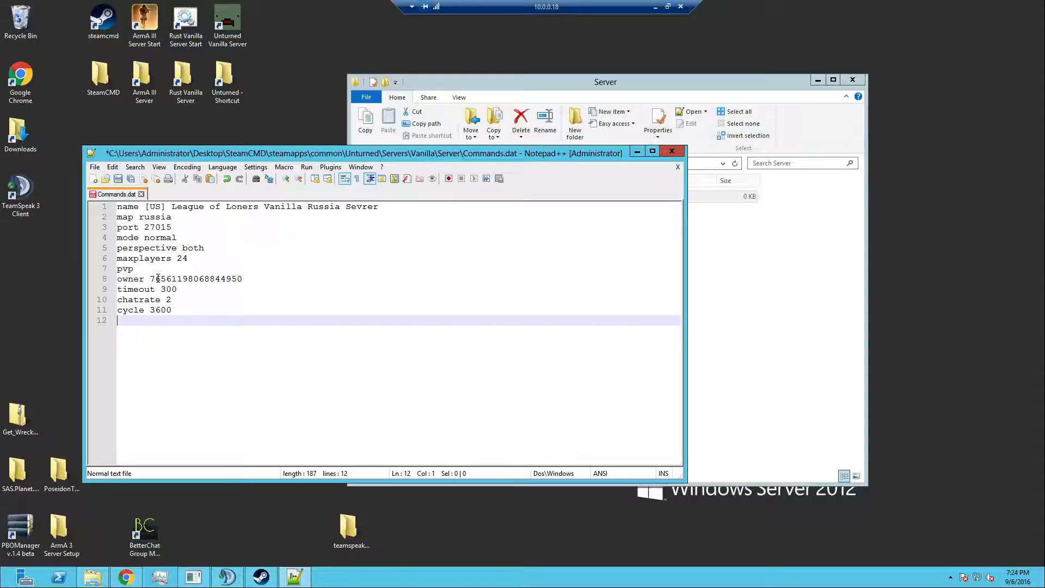
- Write the welcome line 'Welcome To League of Loners Servers, Come Talk at ts3.leagueofloners.com!' with colour 0/128/255
{"action": "type", "text": "welcome Welcome to the"}
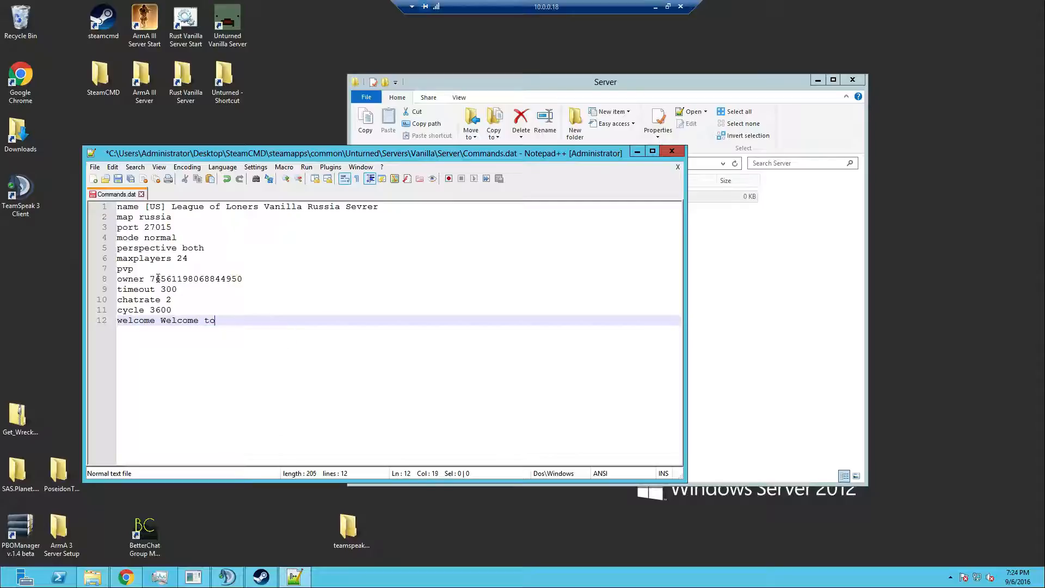
{"action": "key", "text": "BackSpace"}
{"action": "key", "text": "BackSpace"}
{"action": "key", "text": "BackSpace"}
{"action": "key", "text": "BackSpace"}
{"action": "key", "text": "BackSpace"}
{"action": "key", "text": "BackSpace"}
{"action": "key", "text": "BackSpace"}
{"action": "type", "text": "to th"}
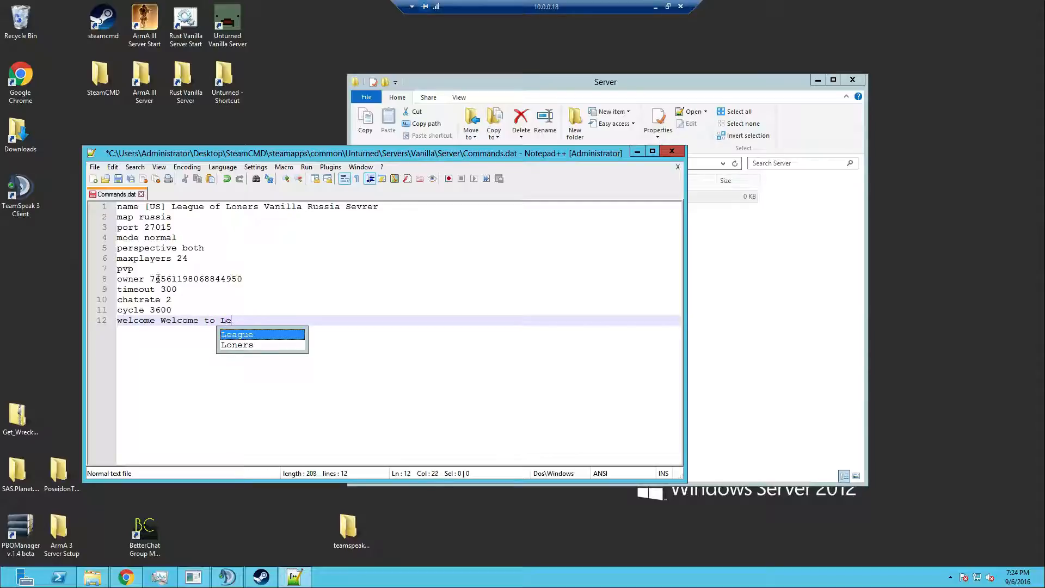
{"action": "key", "text": "BackSpace"}
{"action": "key", "text": "BackSpace"}
{"action": "key", "text": "BackSpace"}
{"action": "key", "text": "BackSpace"}
{"action": "key", "text": "BackSpace"}
{"action": "type", "text": "To"}
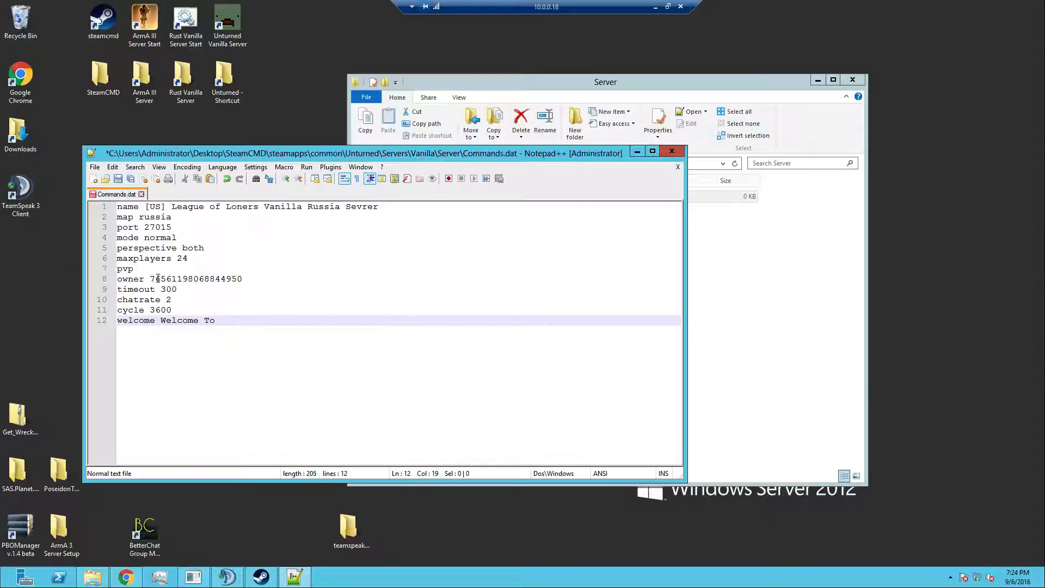
{"action": "type", "text": " League of Loners Servers, Come "}
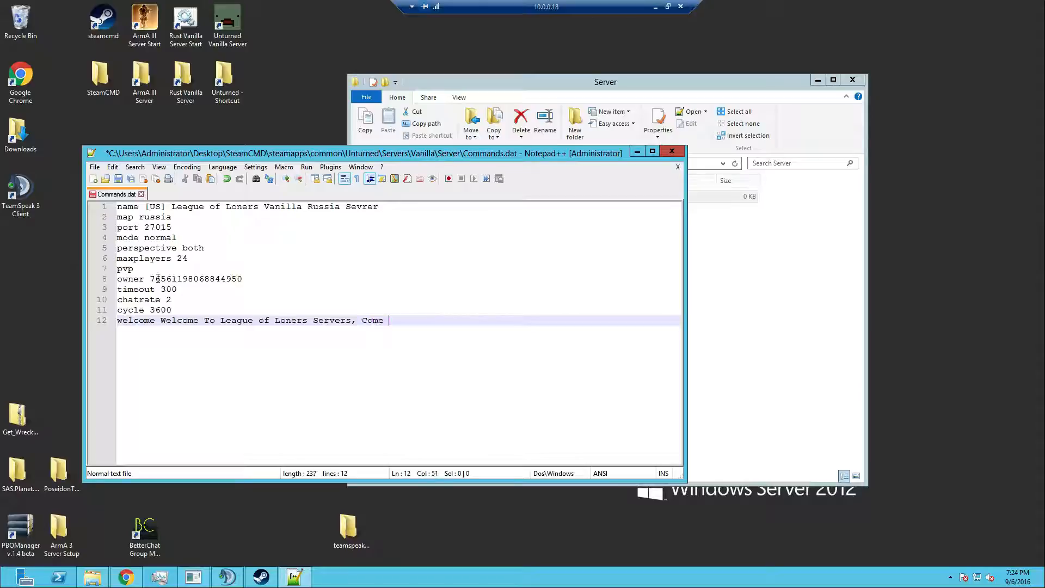
{"action": "type", "text": "Talk "}
{"action": "type", "text": "at "}
{"action": "type", "text": "tse"}
{"action": "type", "text": "."}
{"action": "type", "text": "leagueoflo"}
{"action": "type", "text": "ners.com!/0/"}
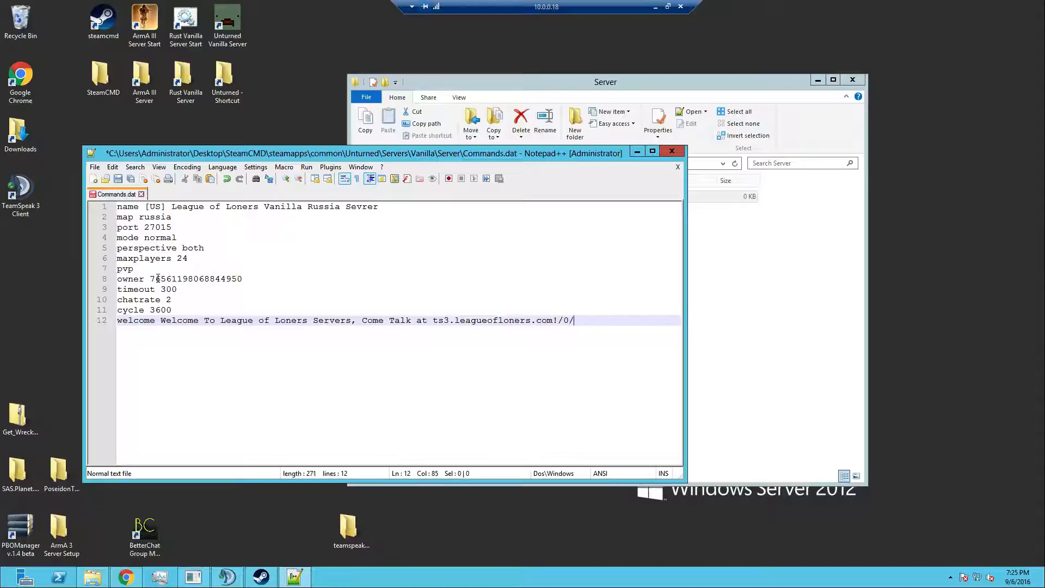
{"action": "type", "text": "128/255"}
- Save and close Commands.dat, close the Server folder, and launch the Unturned Vanilla Server shortcut
{"action": "left_click", "coordinate": [118, 178]}
{"action": "left_click", "coordinate": [667, 153]}
{"action": "left_click", "coordinate": [630, 237]}
{"action": "left_click", "coordinate": [851, 80]}
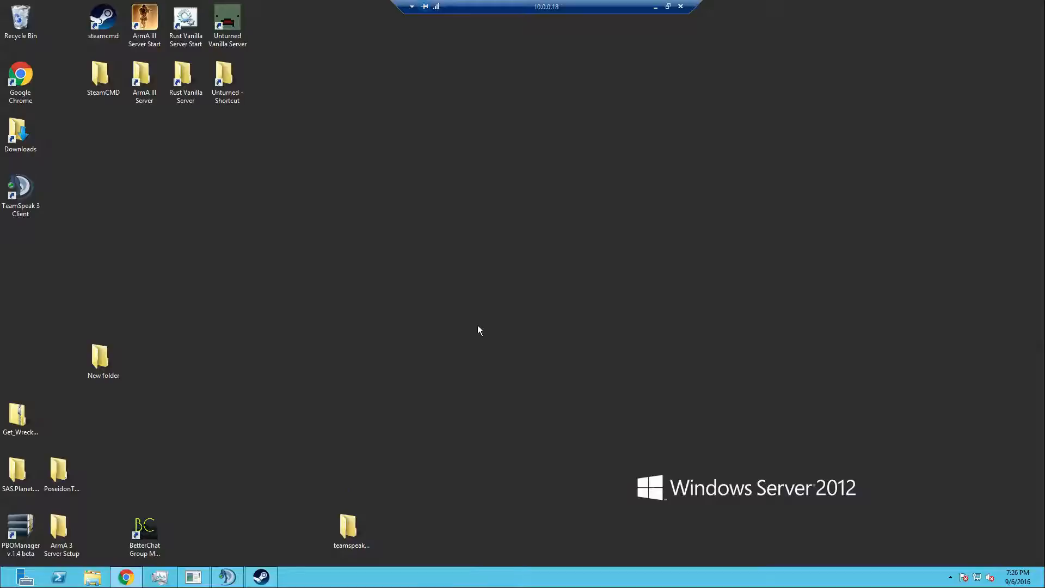
{"action": "double_click", "coordinate": [238, 43]}
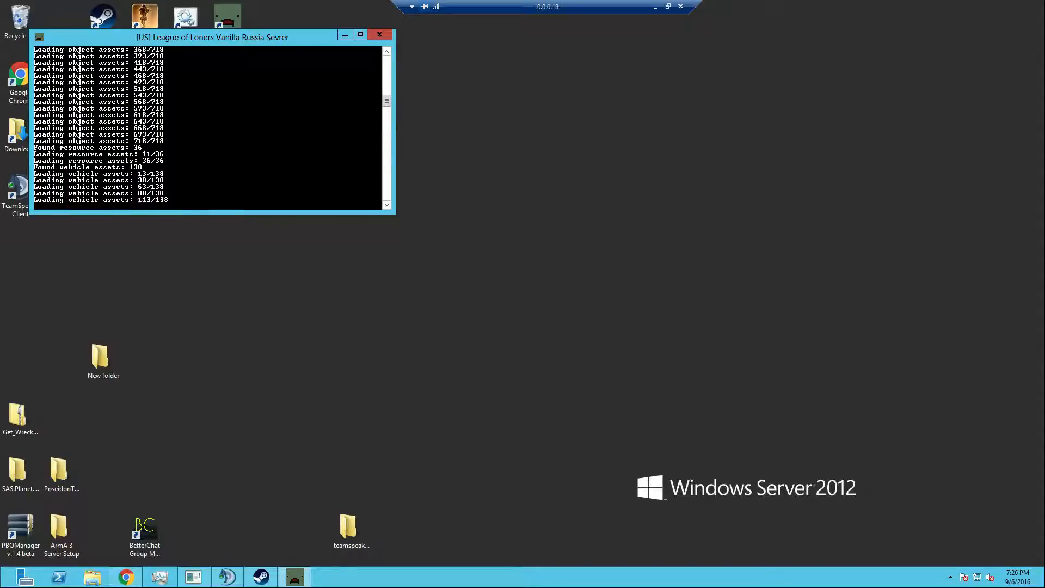
- Leave the remote server session and switch to the local Steam Unturned library page
{"action": "left_click", "coordinate": [655, 7]}
{"action": "left_click", "coordinate": [601, 577]}
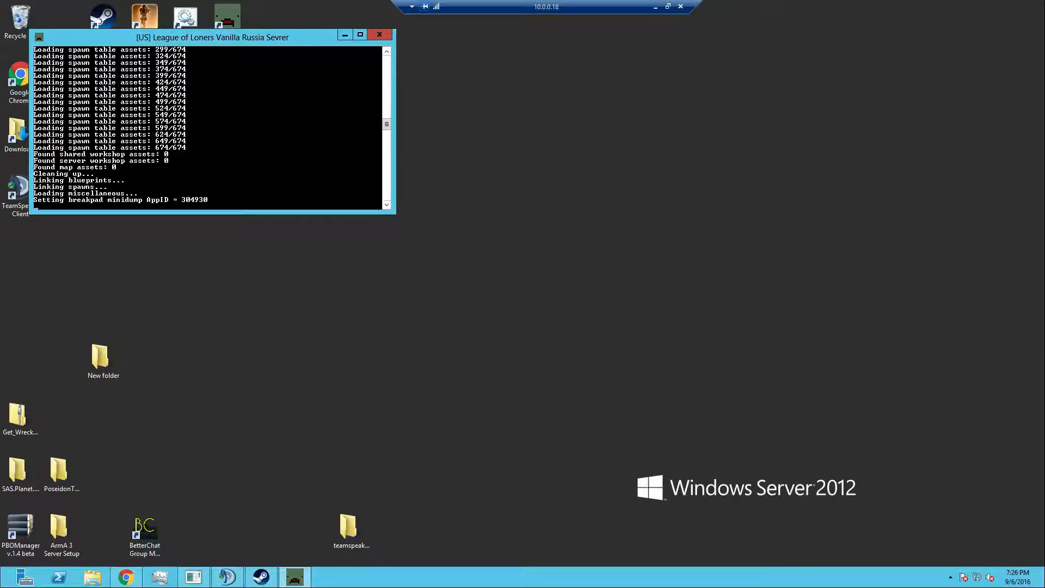
{"action": "key", "text": "alt+Tab"}
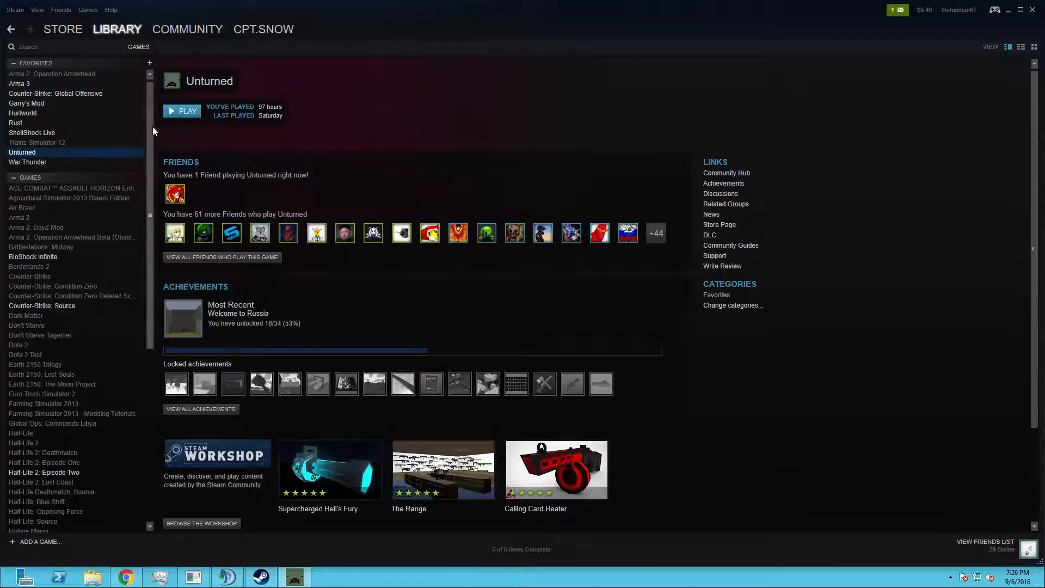
- Press PLAY on the Unturned library page to start the game
{"action": "left_click", "coordinate": [178, 112]}
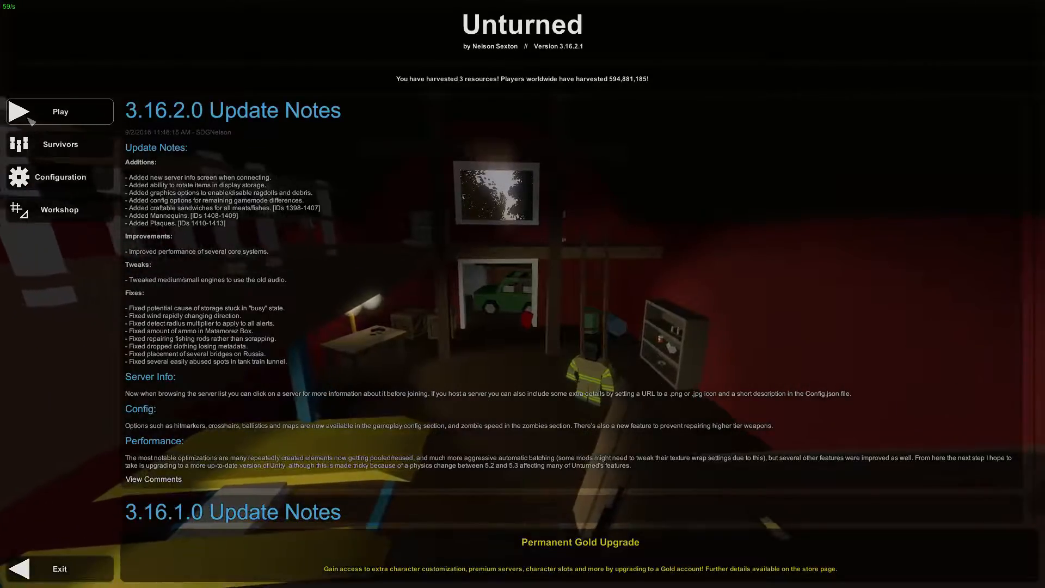
- Direct-connect to 10.0.0.18 port 27015, join the League of Loners server, then return to the remote desktop
{"action": "left_click", "coordinate": [60, 111]}
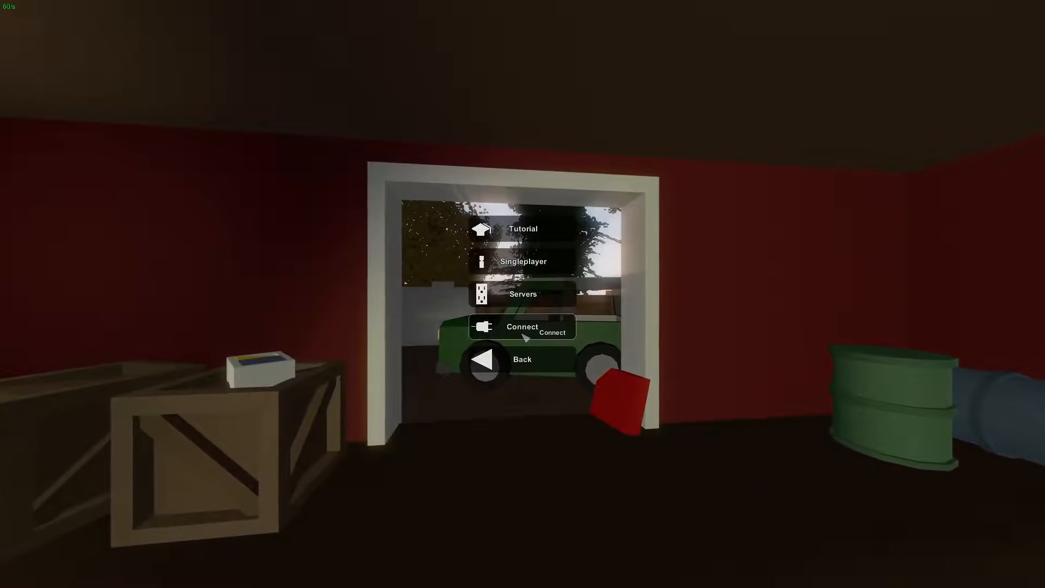
{"action": "left_click", "coordinate": [524, 336]}
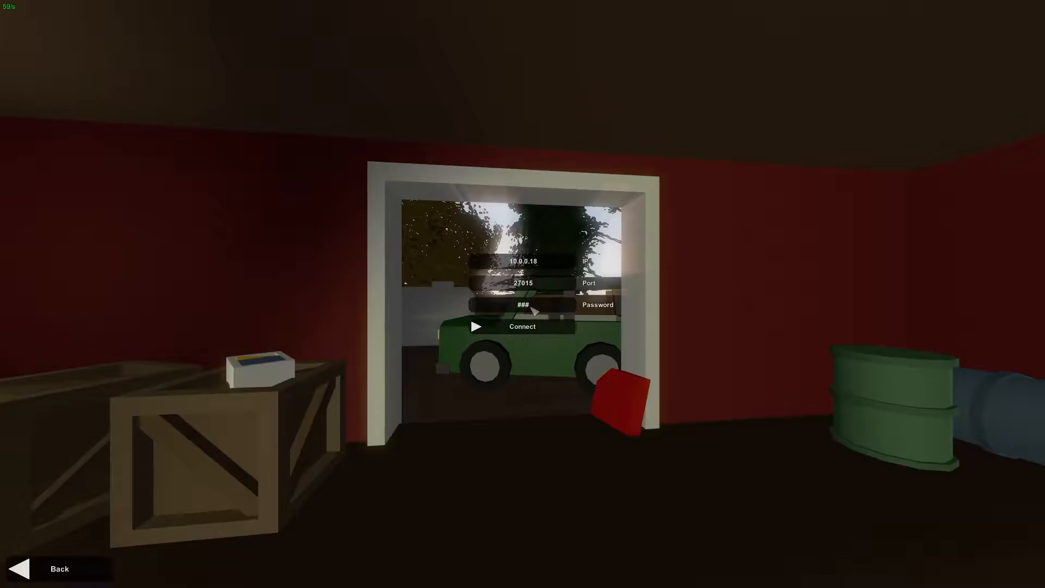
{"action": "left_click", "coordinate": [506, 326]}
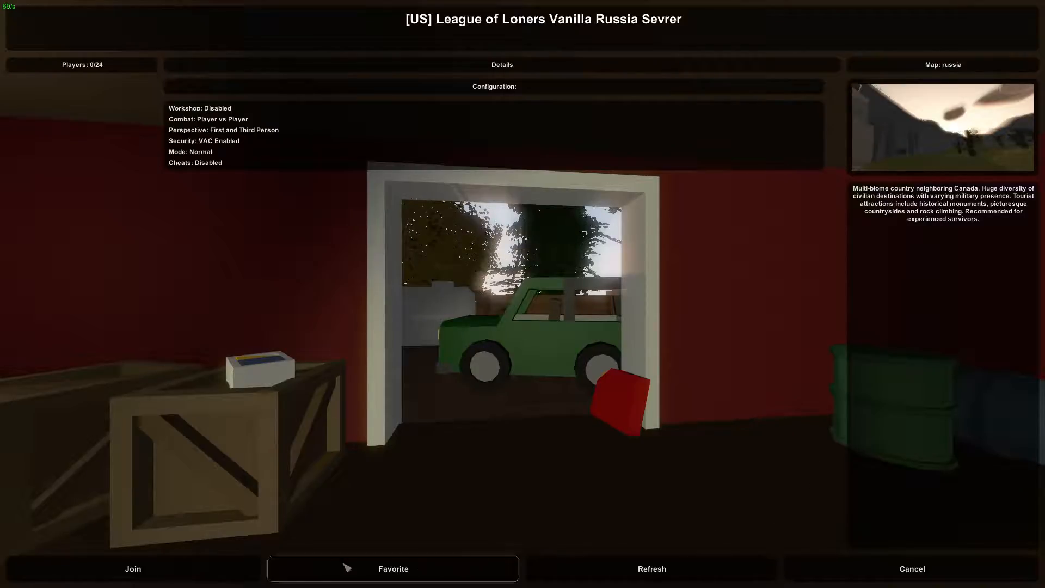
{"action": "left_click", "coordinate": [175, 570]}
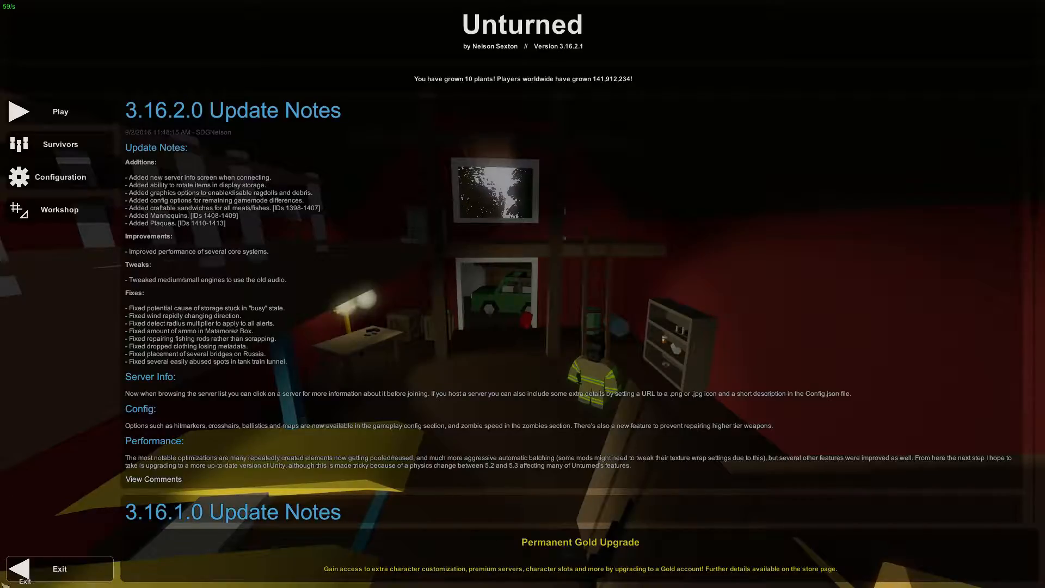
{"action": "key", "text": "alt+Tab"}
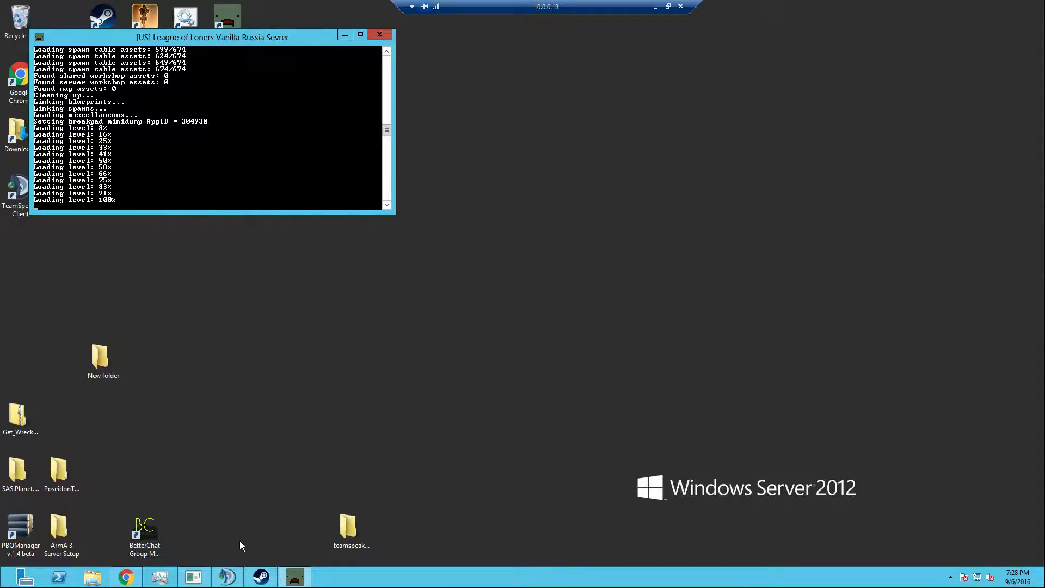
- Close the SteamCMD console window
{"action": "left_click", "coordinate": [260, 579]}
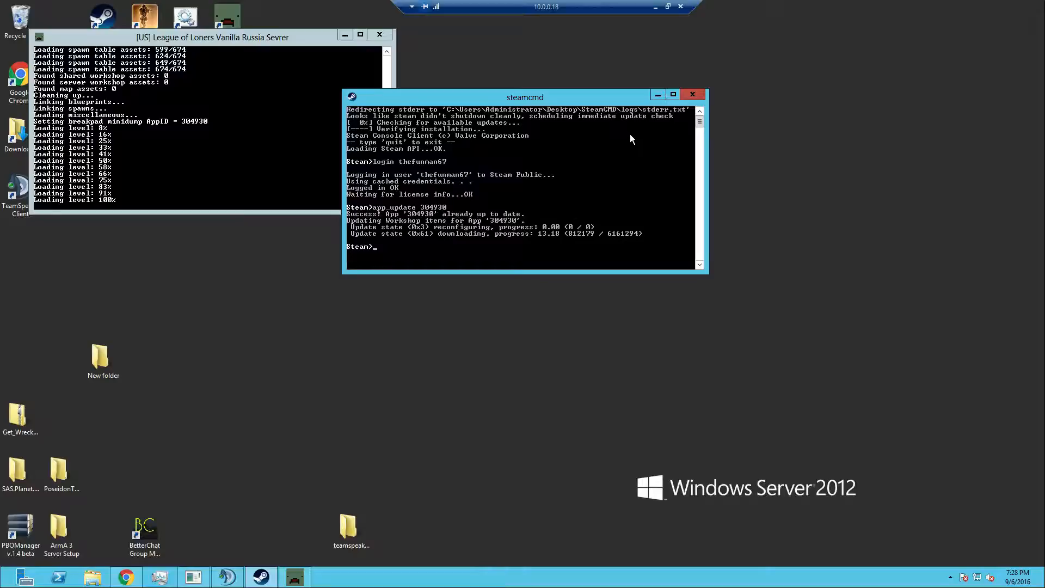
{"action": "left_click", "coordinate": [693, 96]}
{"action": "left_click", "coordinate": [692, 96]}
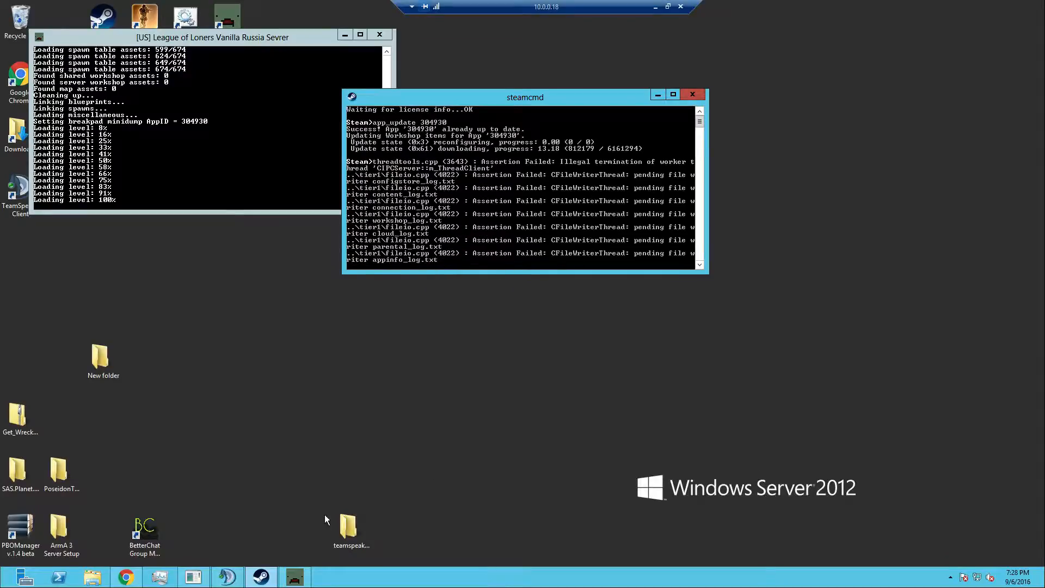
- Dismiss TeamSpeak and drag the server console to the right side of the screen
{"action": "left_click", "coordinate": [228, 576]}
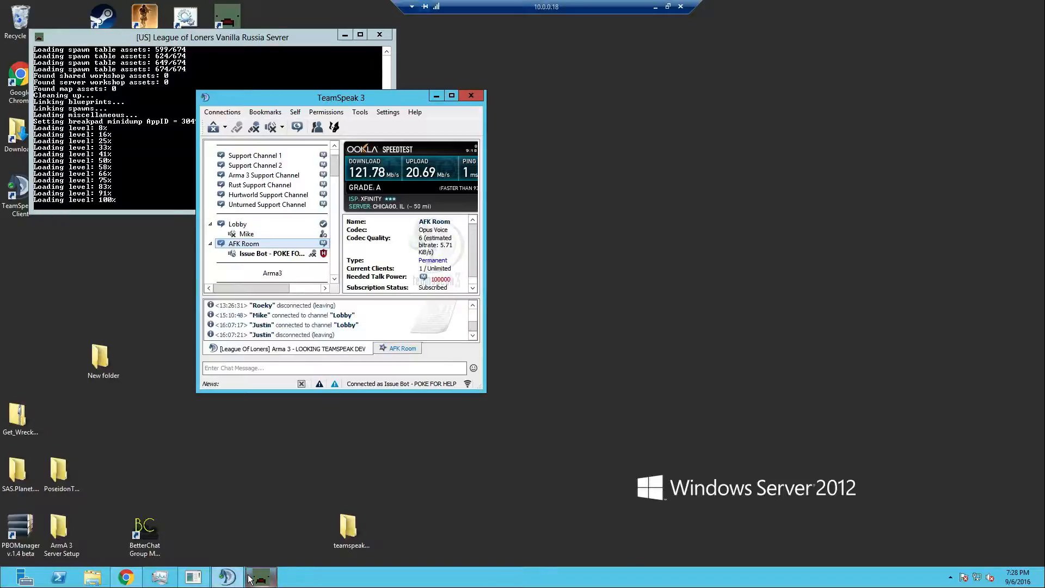
{"action": "left_click", "coordinate": [240, 581]}
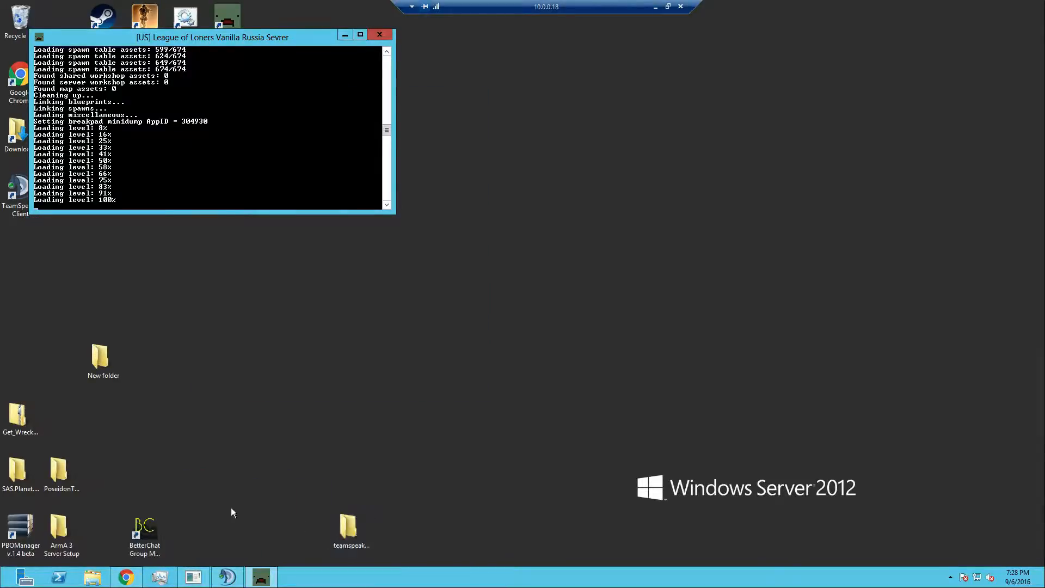
{"action": "left_click_drag", "start_coordinate": [215, 37], "coordinate": [723, 183]}
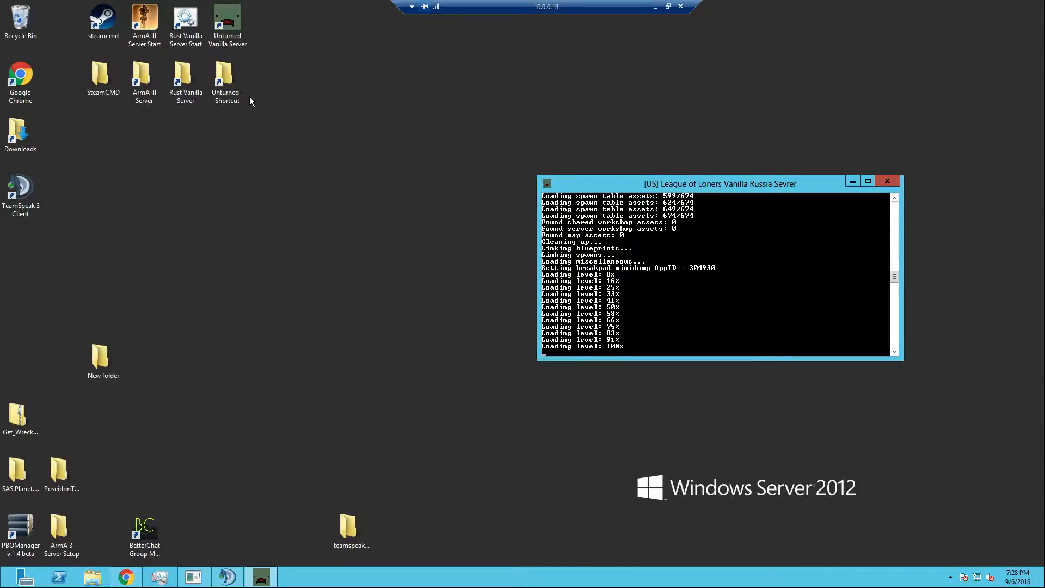
- Browse Unturned > Servers > Vanilla > Server and open Commands.dat in Notepad++
{"action": "double_click", "coordinate": [224, 76]}
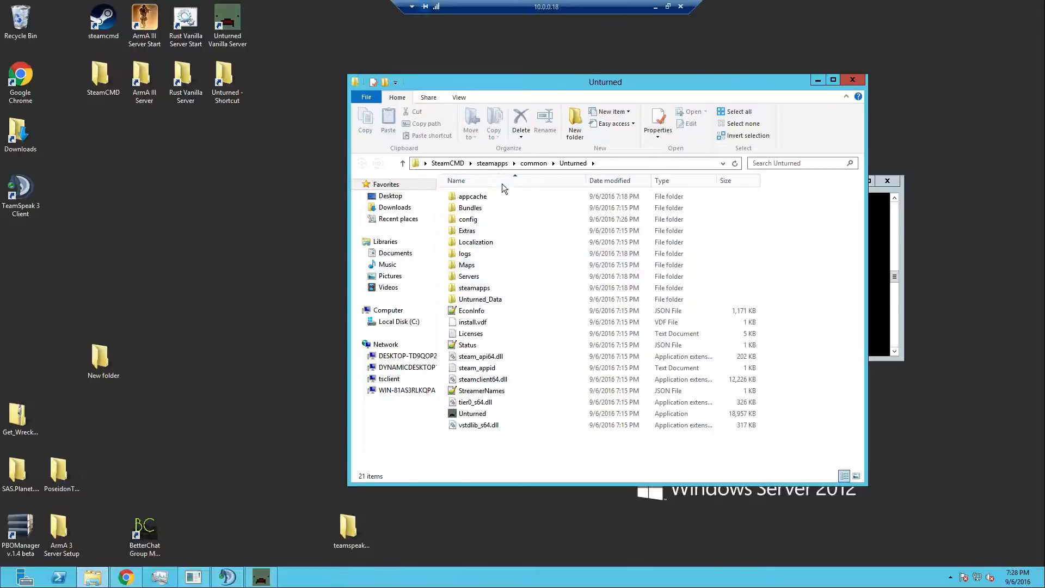
{"action": "left_click", "coordinate": [488, 265]}
{"action": "double_click", "coordinate": [487, 276]}
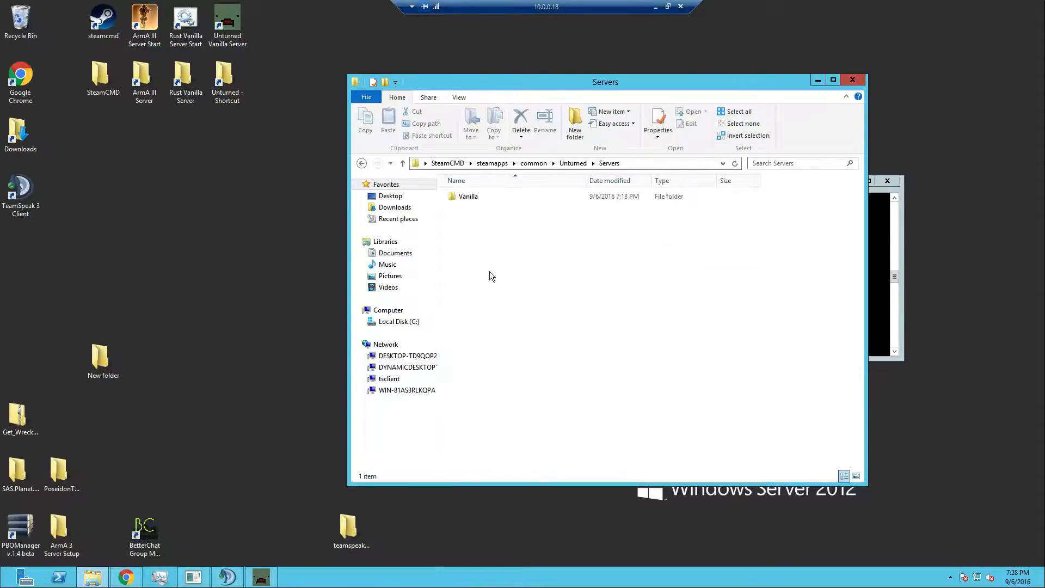
{"action": "double_click", "coordinate": [504, 198]}
{"action": "double_click", "coordinate": [505, 198]}
{"action": "double_click", "coordinate": [502, 194]}
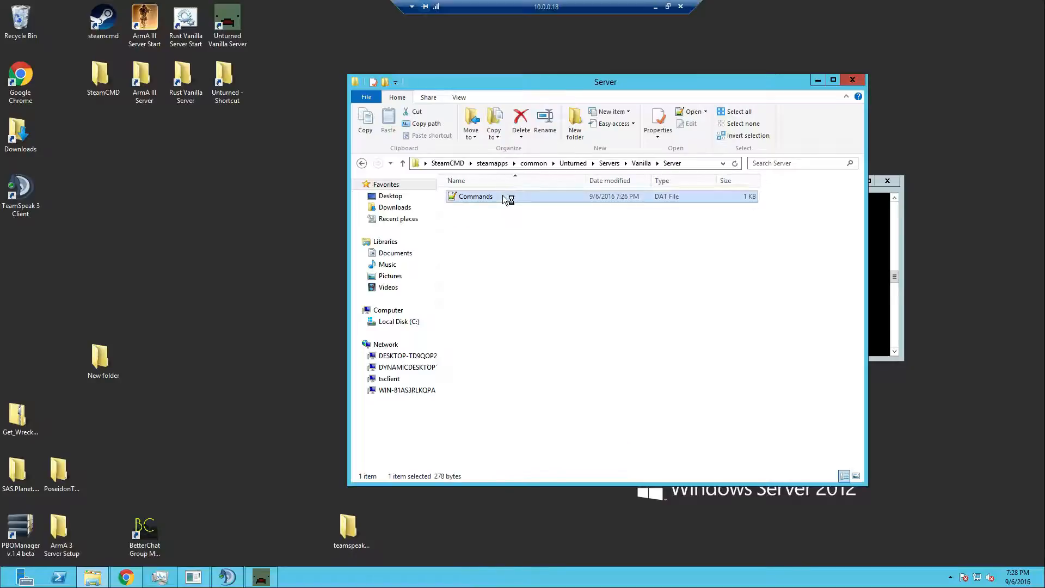
- Review the settings lines and select the stray space on the owner line
{"action": "left_click", "coordinate": [192, 290]}
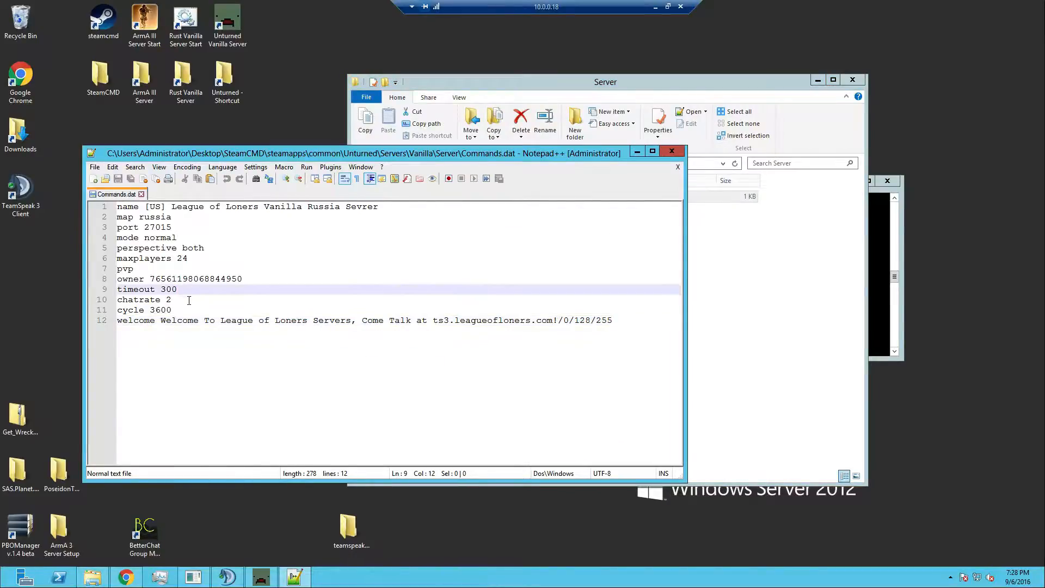
{"action": "left_click", "coordinate": [188, 300]}
{"action": "left_click", "coordinate": [187, 310]}
{"action": "left_click", "coordinate": [205, 258]}
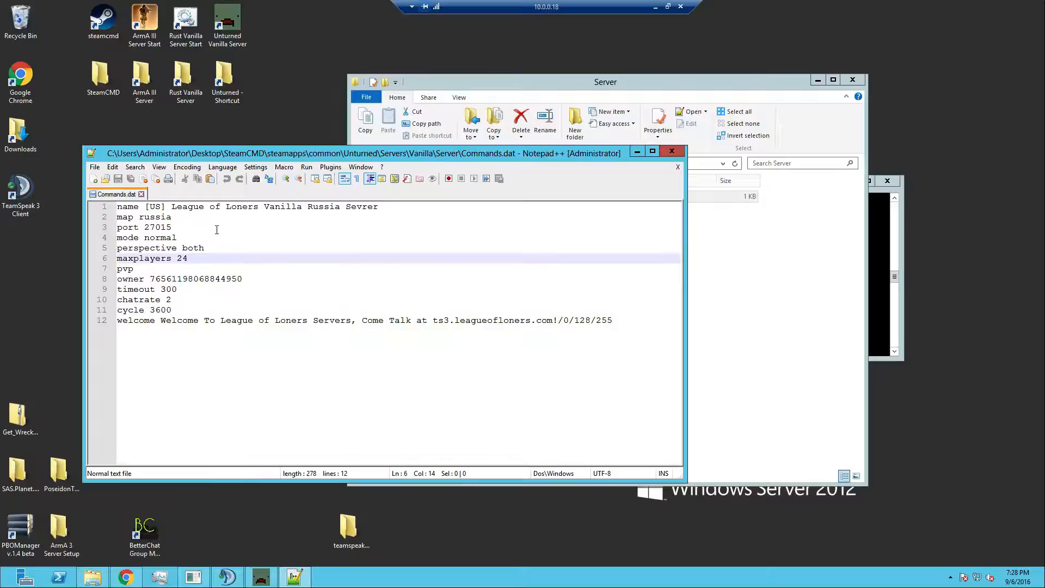
{"action": "left_click", "coordinate": [217, 227]}
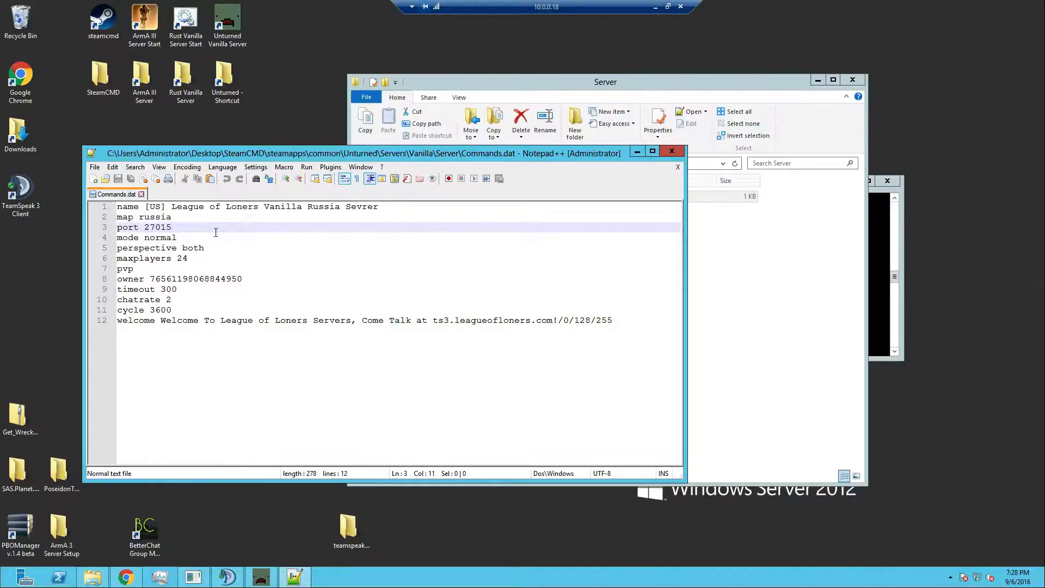
{"action": "left_click", "coordinate": [254, 282]}
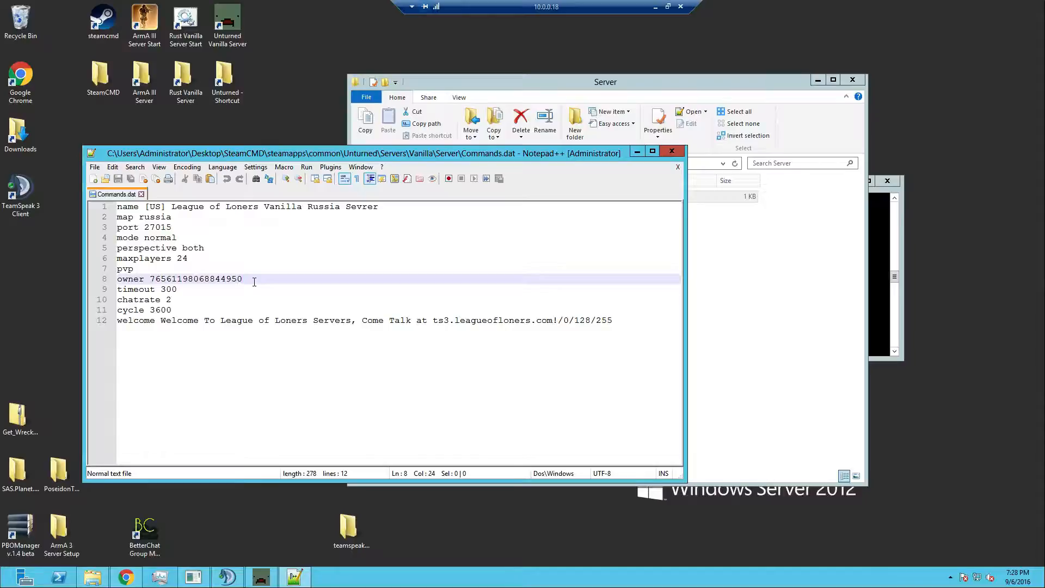
{"action": "left_click_drag", "start_coordinate": [145, 278], "coordinate": [150, 278]}
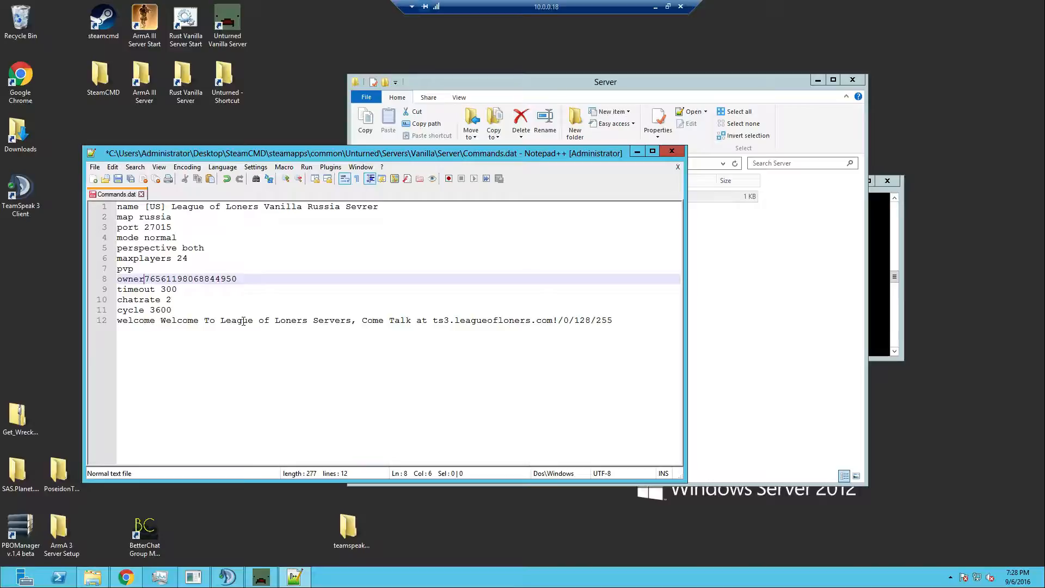
- Delete the extra space before 300 on the timeout line and save Commands.dat
{"action": "left_click", "coordinate": [221, 296]}
{"action": "left_click", "coordinate": [212, 288]}
{"action": "left_click", "coordinate": [157, 289]}
{"action": "key", "text": "shift+Left"}
{"action": "key", "text": "Delete"}
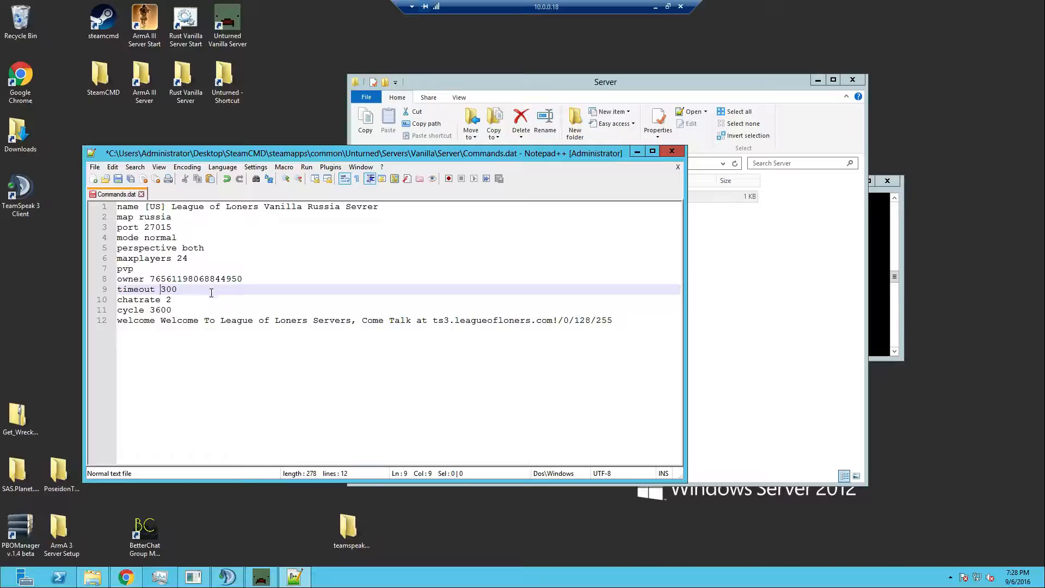
{"action": "left_click", "coordinate": [214, 287]}
{"action": "key", "text": "ctrl+s"}
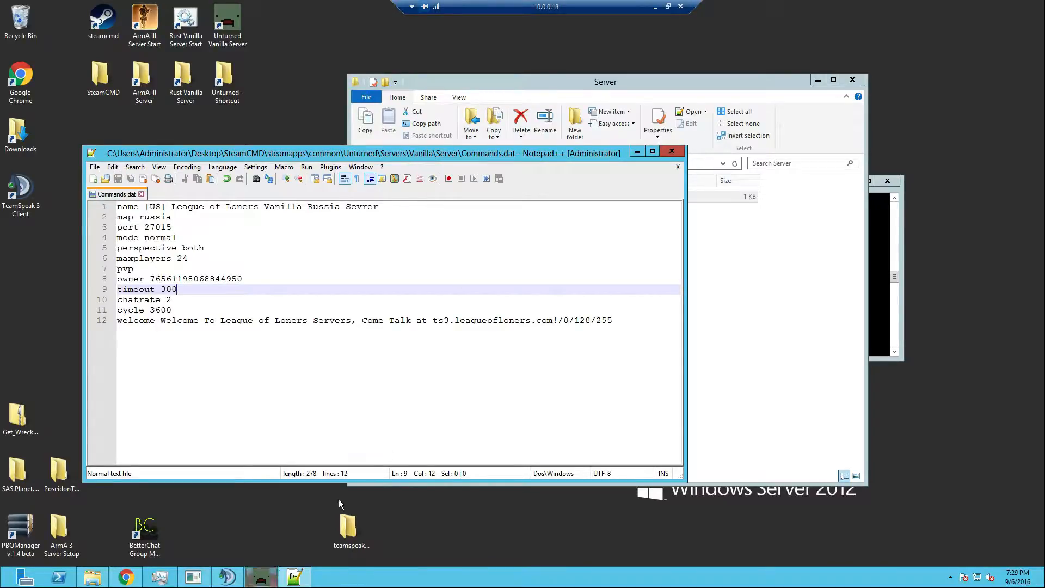
- Direct-connect to 10.0.0.18 on port 27015 and join the League of Loners server
{"action": "left_click", "coordinate": [655, 7]}
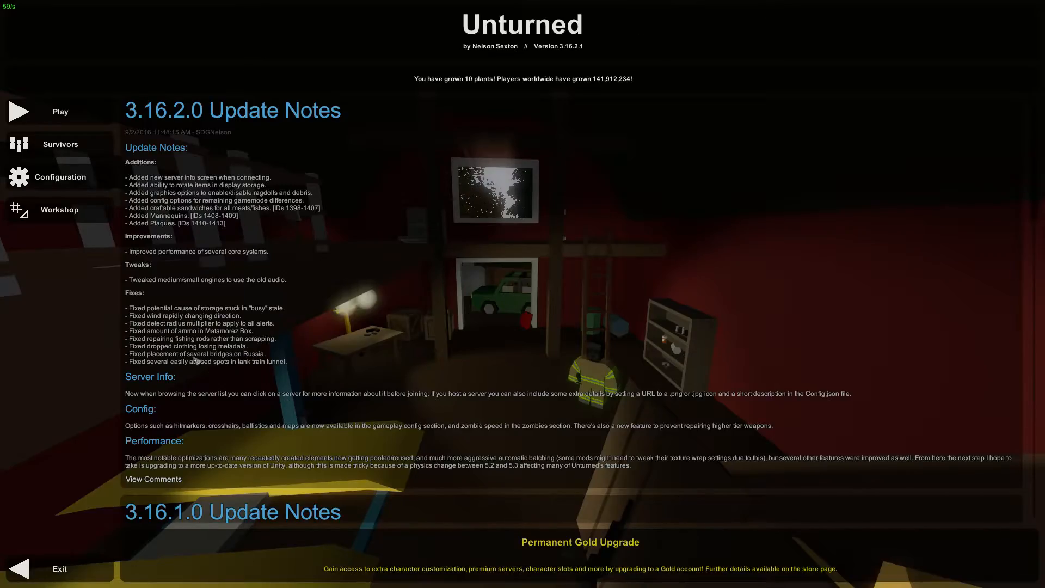
{"action": "left_click", "coordinate": [54, 111]}
{"action": "left_click", "coordinate": [514, 326]}
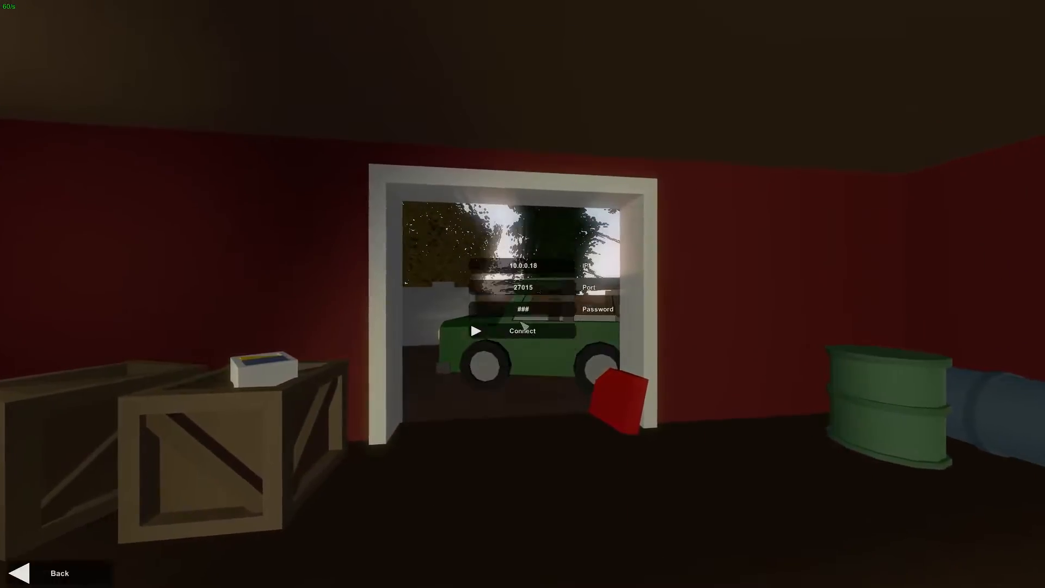
{"action": "left_click", "coordinate": [530, 327]}
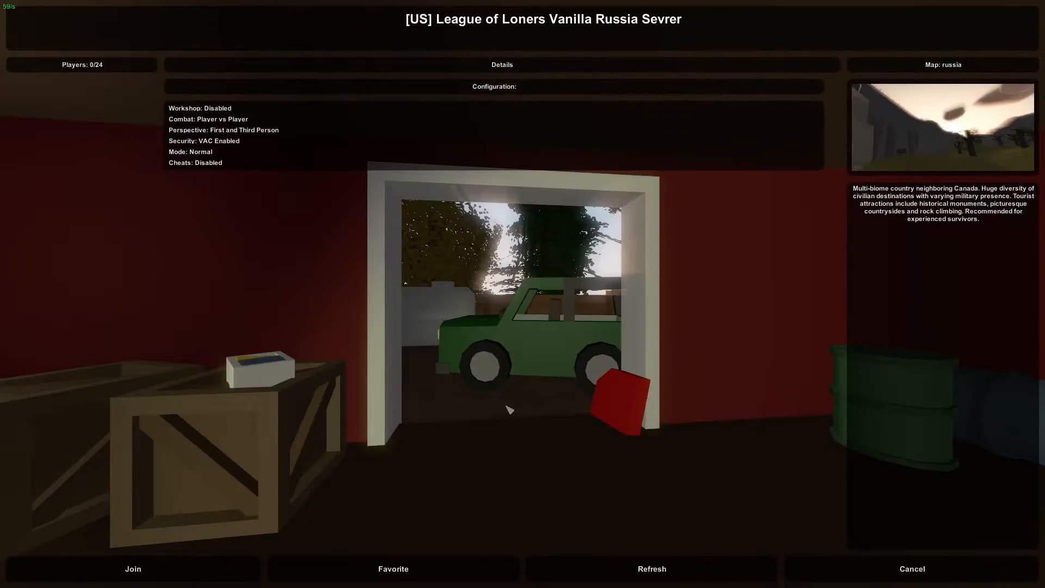
{"action": "left_click", "coordinate": [135, 569]}
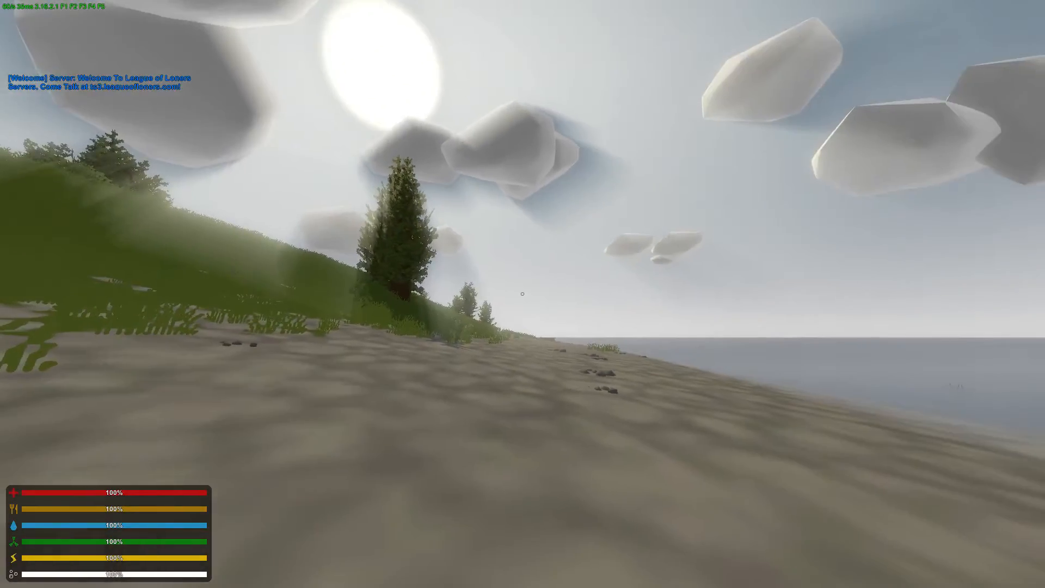
- Sprint along the beach and up the hill toward the red barns and windmill
{"action": "key", "text": "shift+w"}
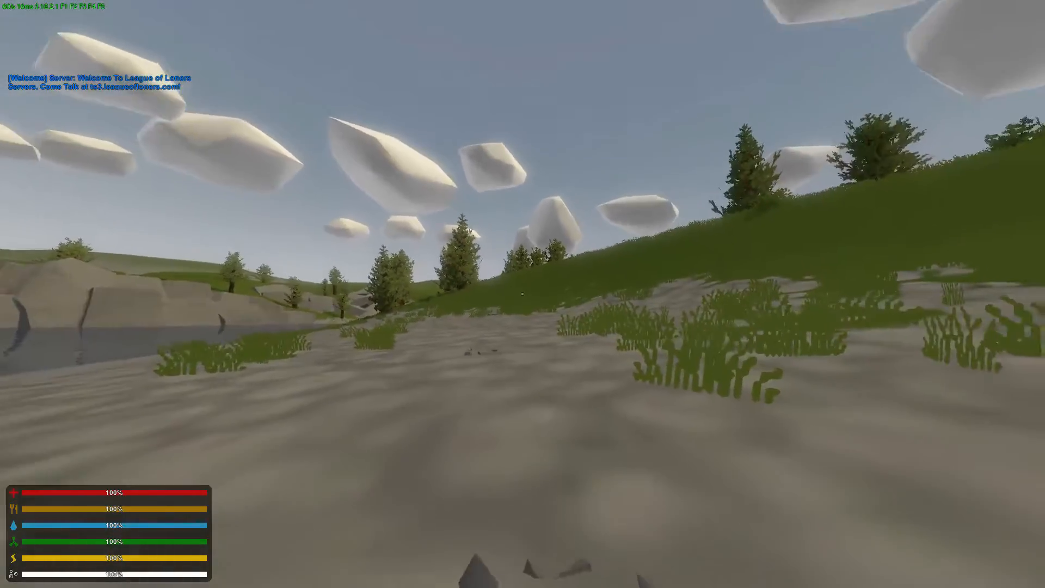
{"action": "key", "text": "shift+w"}
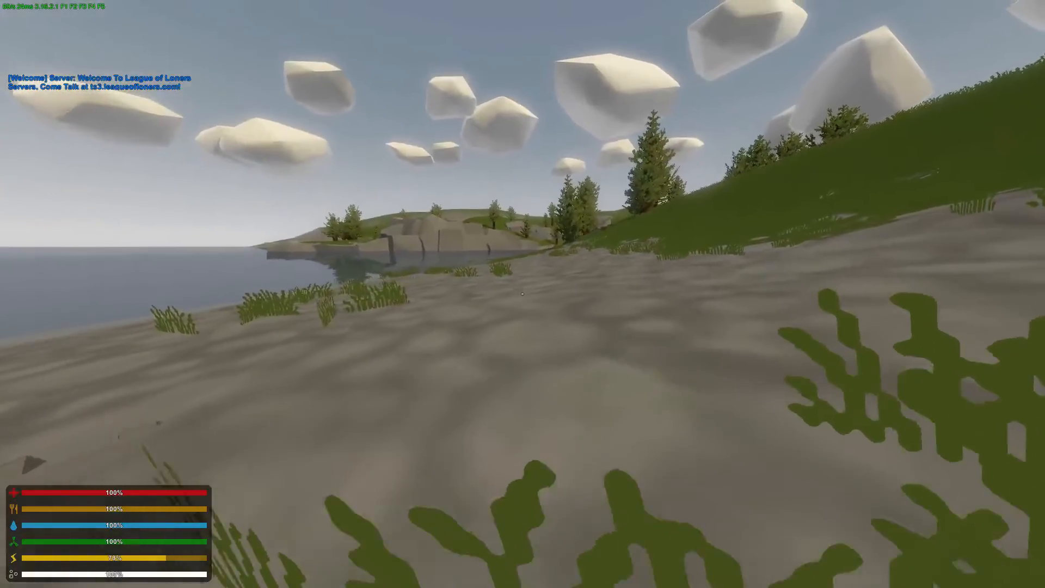
{"action": "key", "text": "shift+w"}
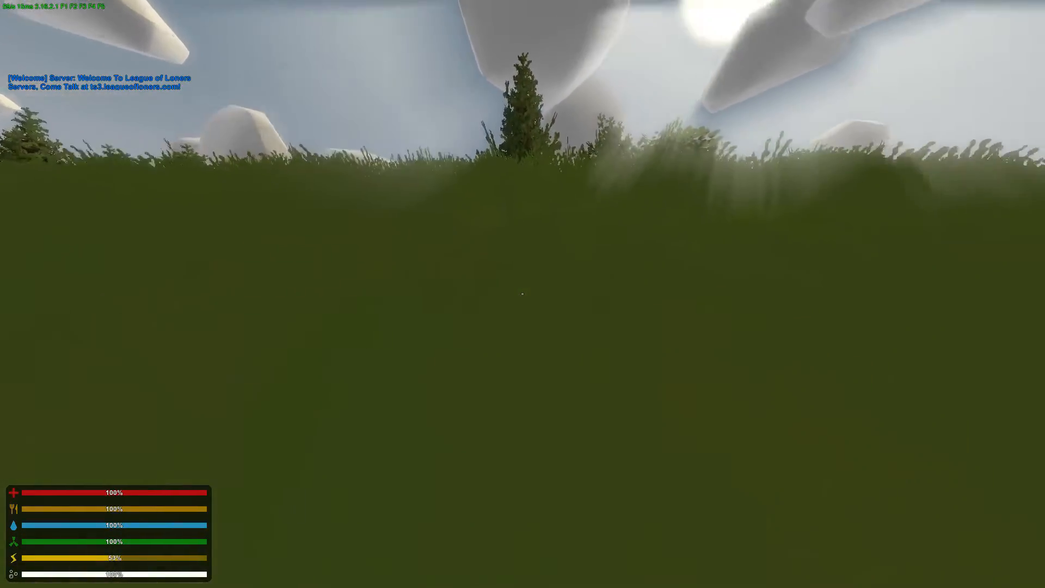
{"action": "key", "text": "shift+w"}
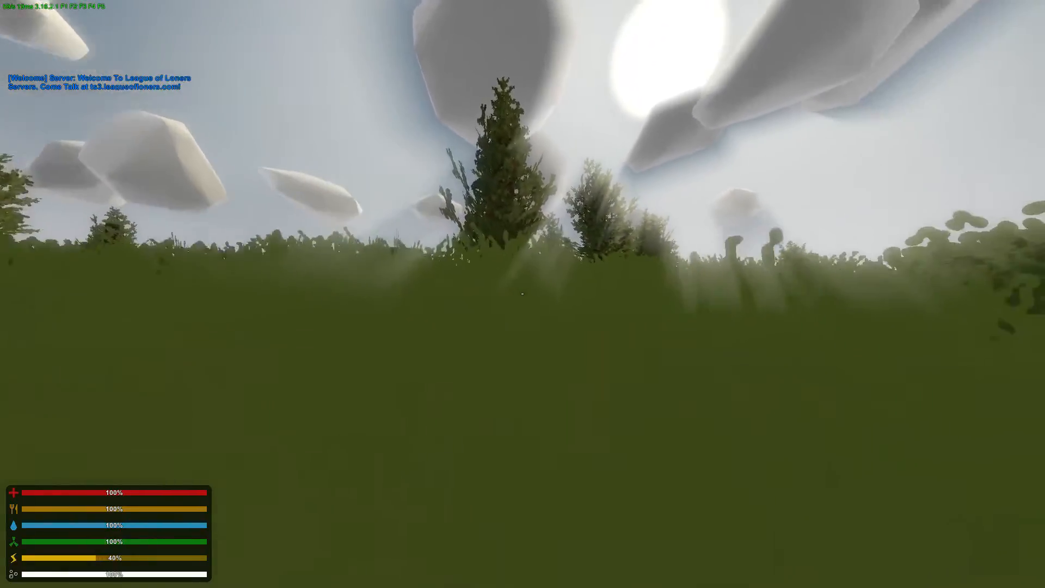
{"action": "key", "text": "shift+w"}
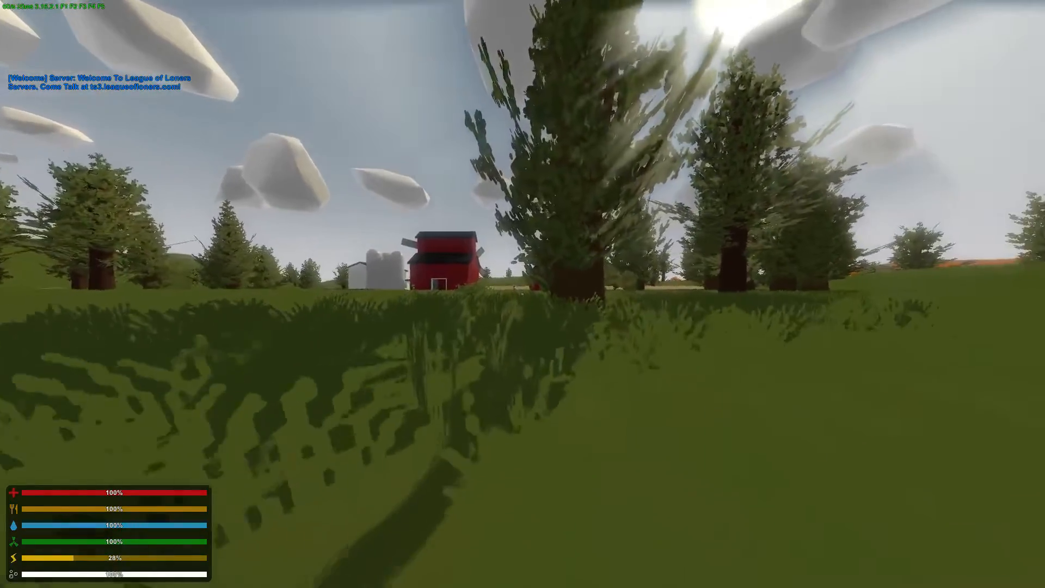
{"action": "key", "text": "shift+w"}
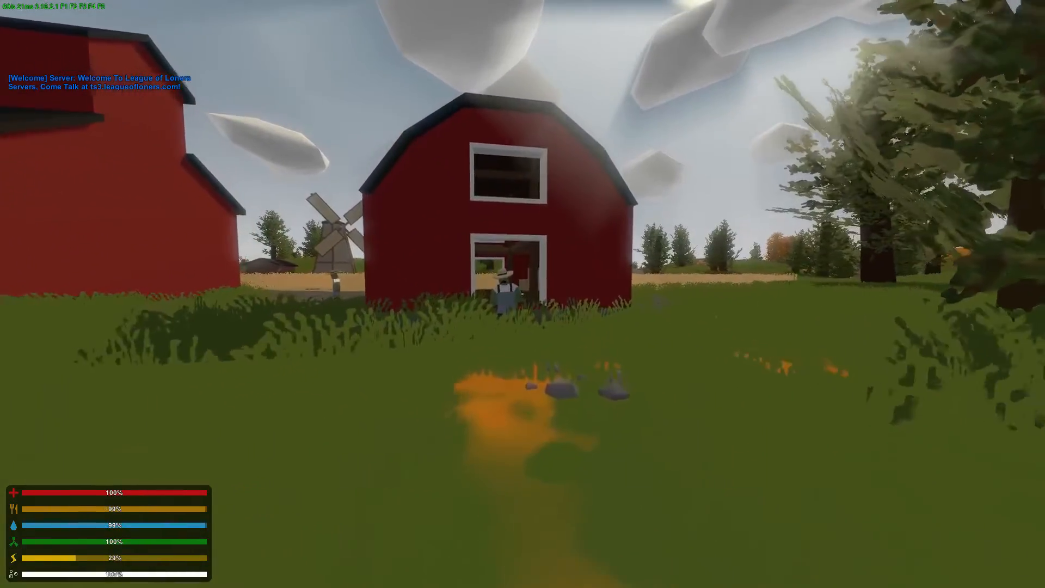
- Punch the farmer zombie until it dies for +3 experience
{"action": "key", "text": "w"}
{"action": "left_click", "coordinate": [522, 294]}
{"action": "key", "text": "s"}
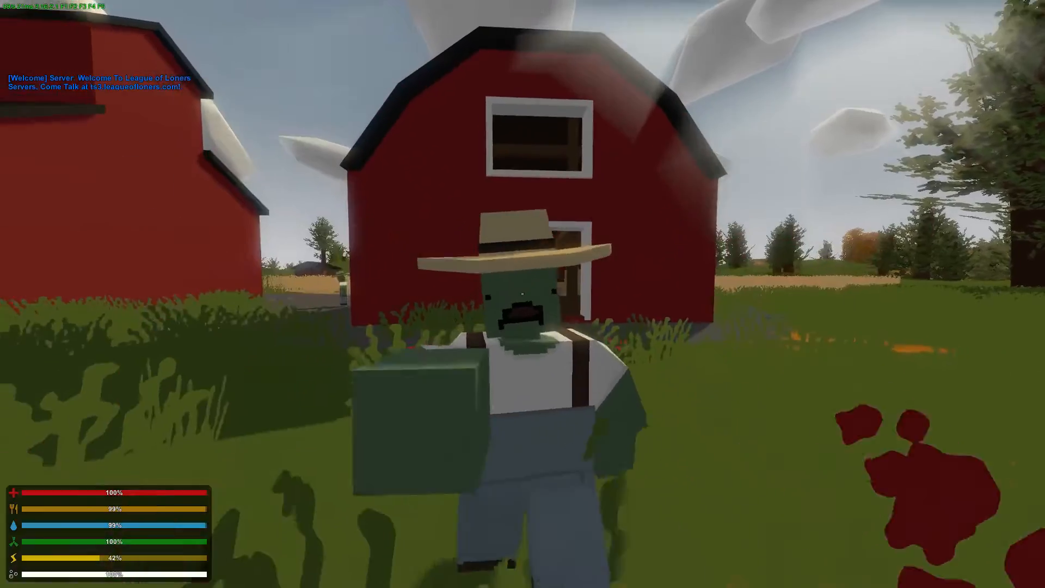
{"action": "left_click", "coordinate": [522, 294]}
{"action": "left_click", "coordinate": [522, 293]}
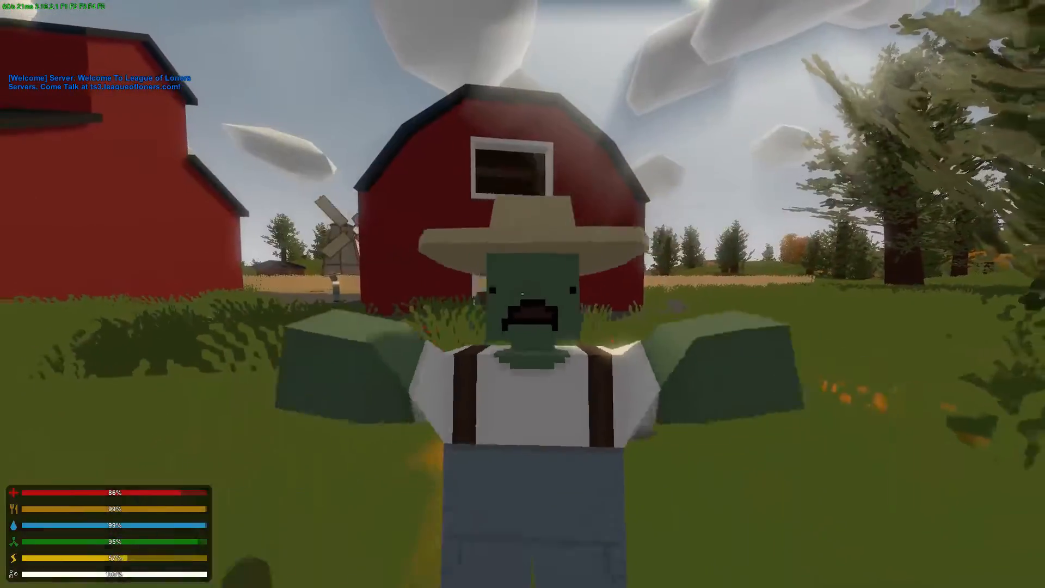
{"action": "left_click", "coordinate": [522, 294]}
{"action": "left_click", "coordinate": [522, 294]}
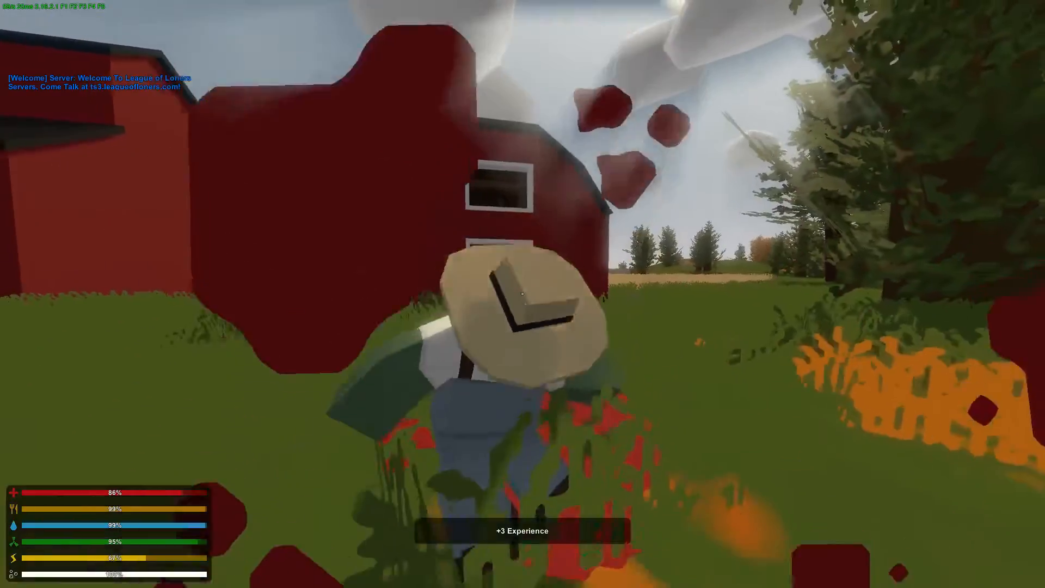
- Check the inventory, sprint across the field toward the trees, and pause the game
{"action": "key", "text": "w"}
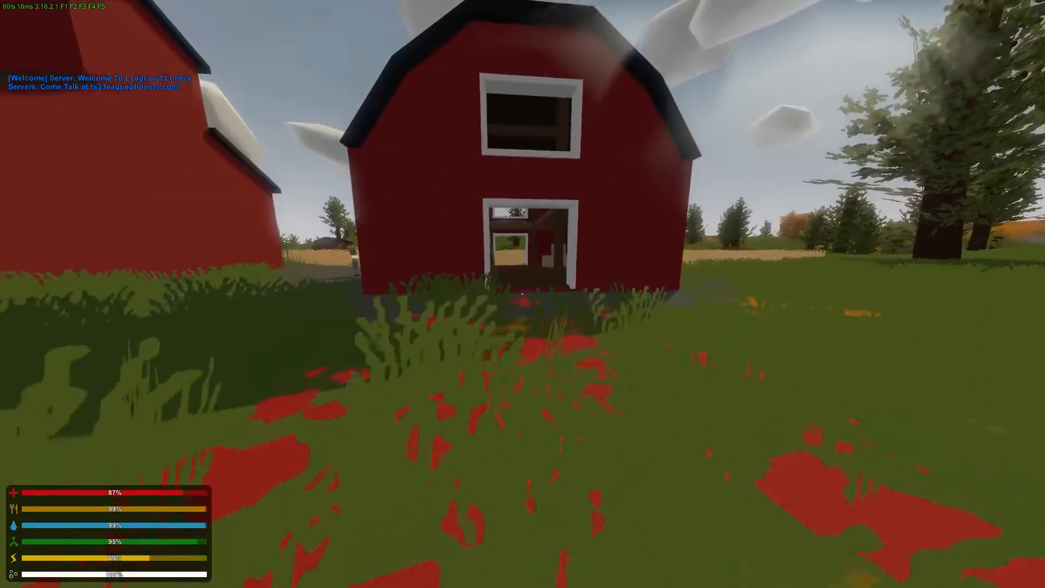
{"action": "key", "text": "g"}
{"action": "key", "text": "g"}
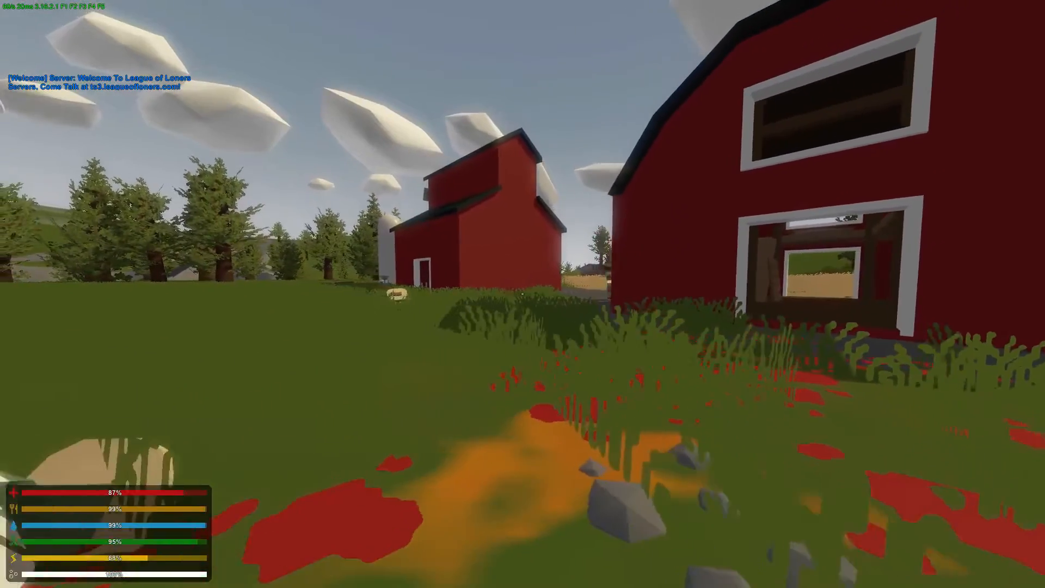
{"action": "key", "text": "shift+w"}
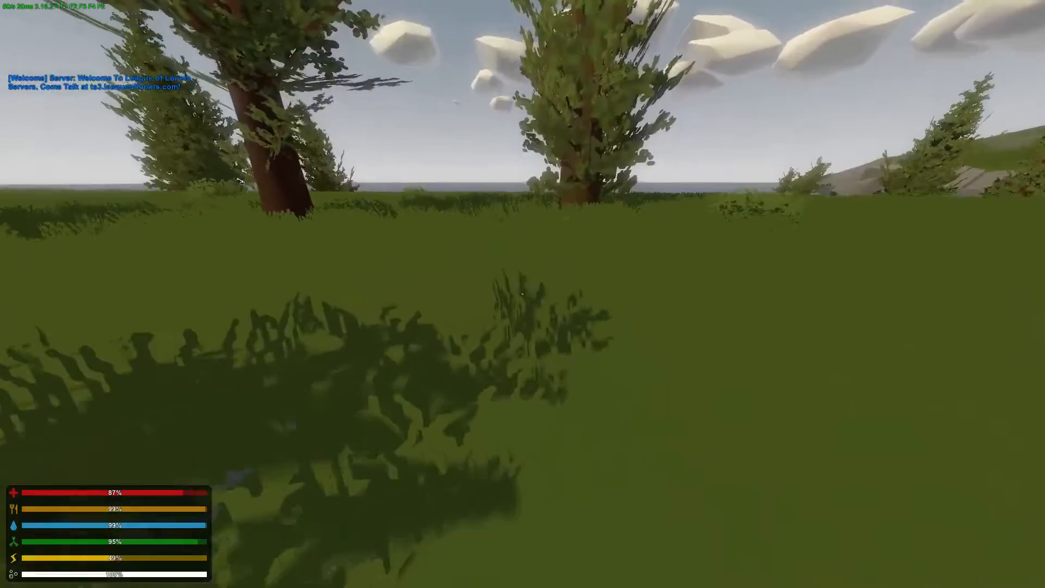
{"action": "key", "text": "shift+w"}
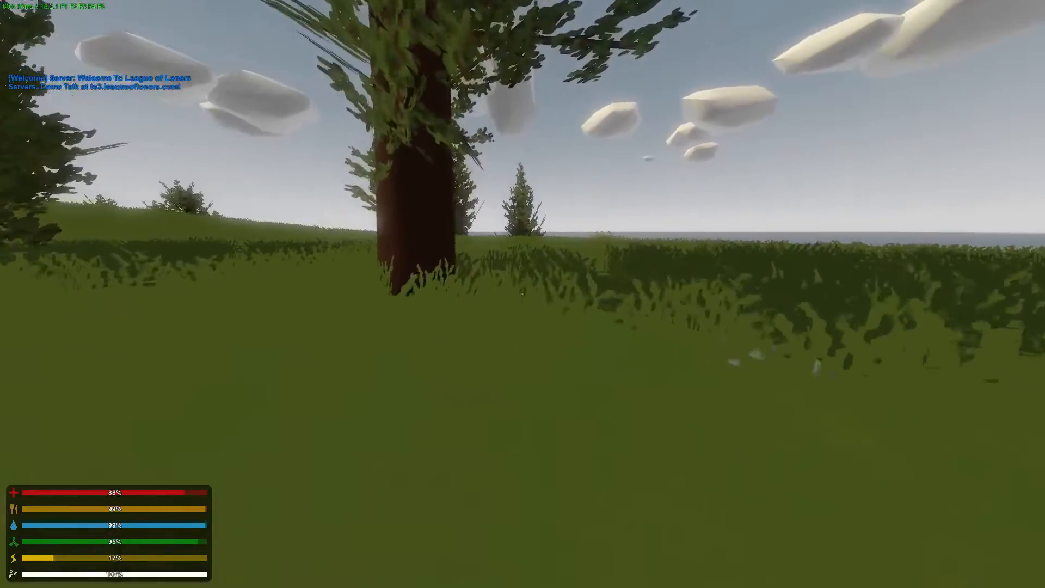
{"action": "key", "text": "Escape"}
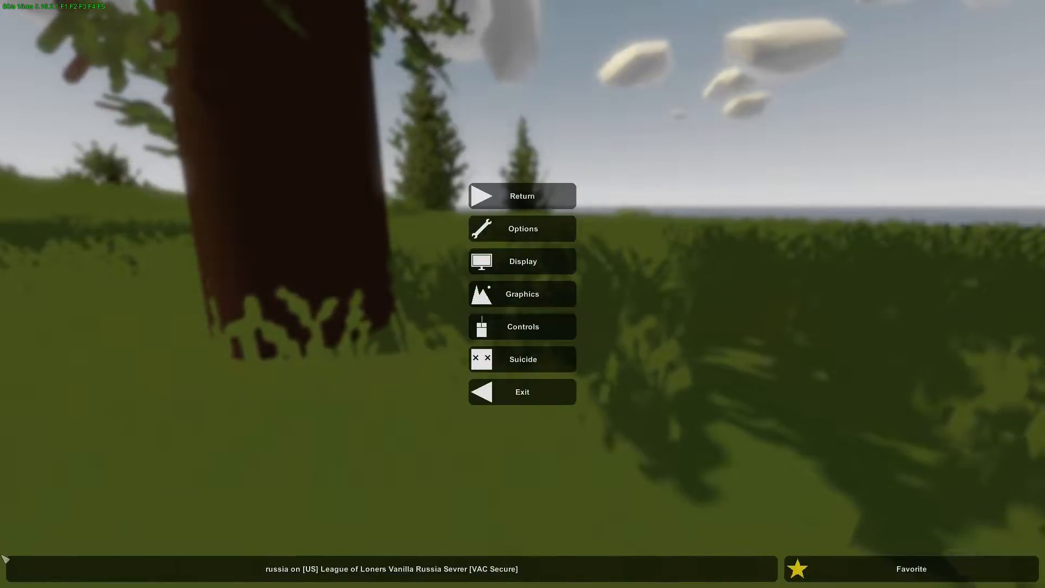